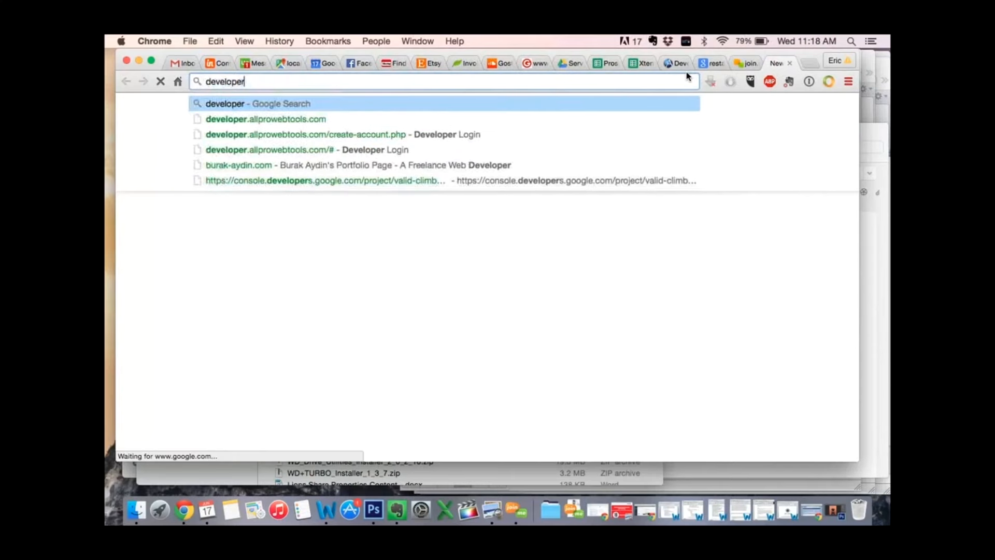
# Step: Load developer.allprowebtools.com, and follow the login link in the AllProWebTools Temporary Password email in Gmail
pyautogui.press('Down')
pyautogui.press('Return')
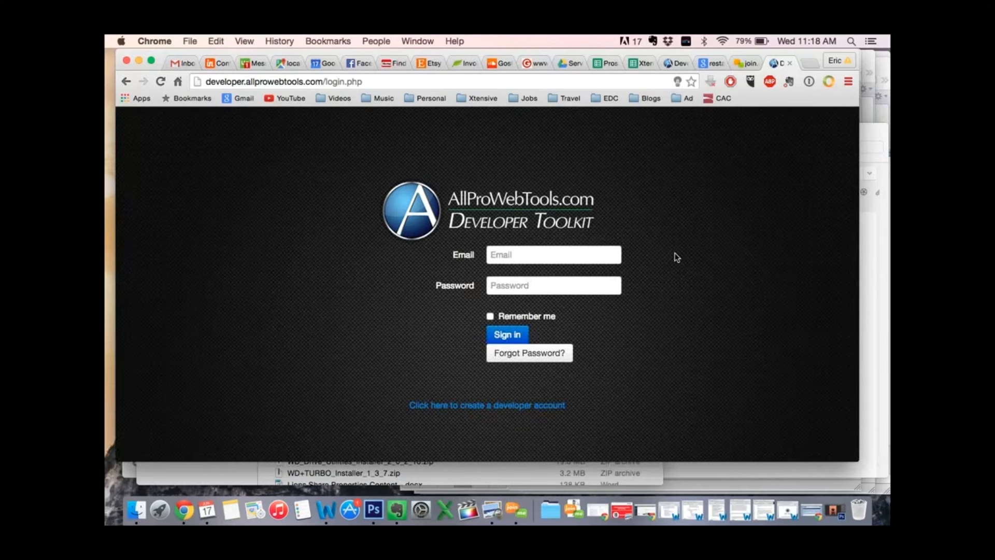
pyautogui.click(181, 63)
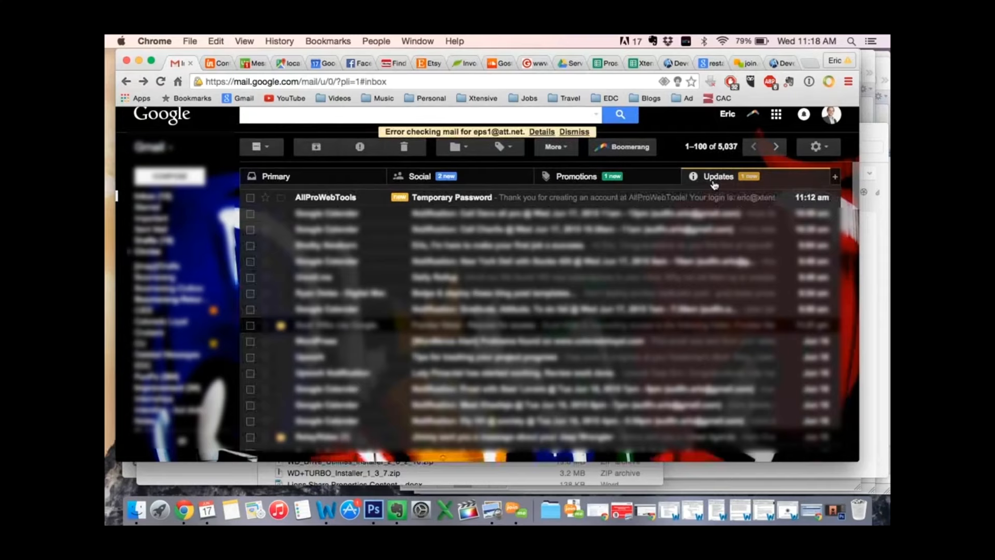
pyautogui.click(601, 202)
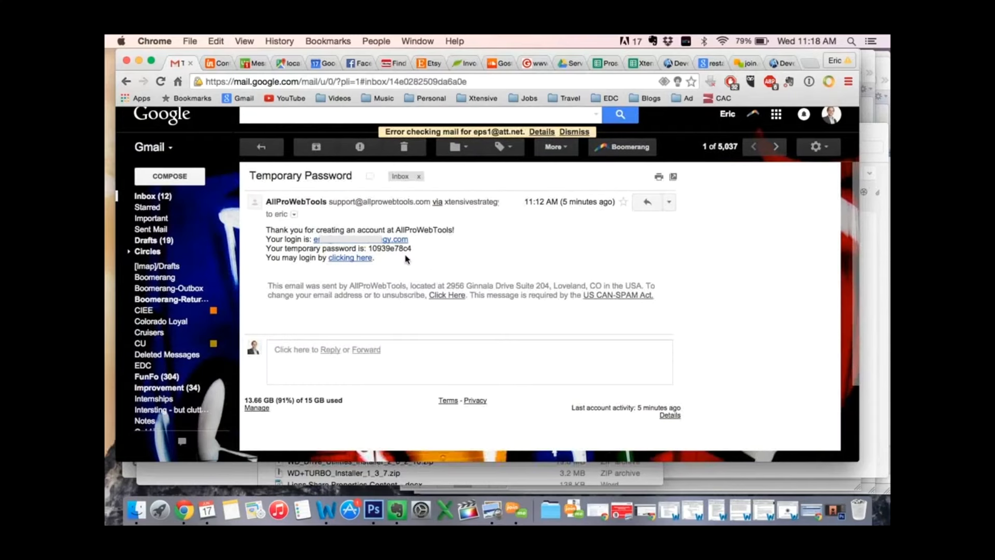
pyautogui.click(351, 258)
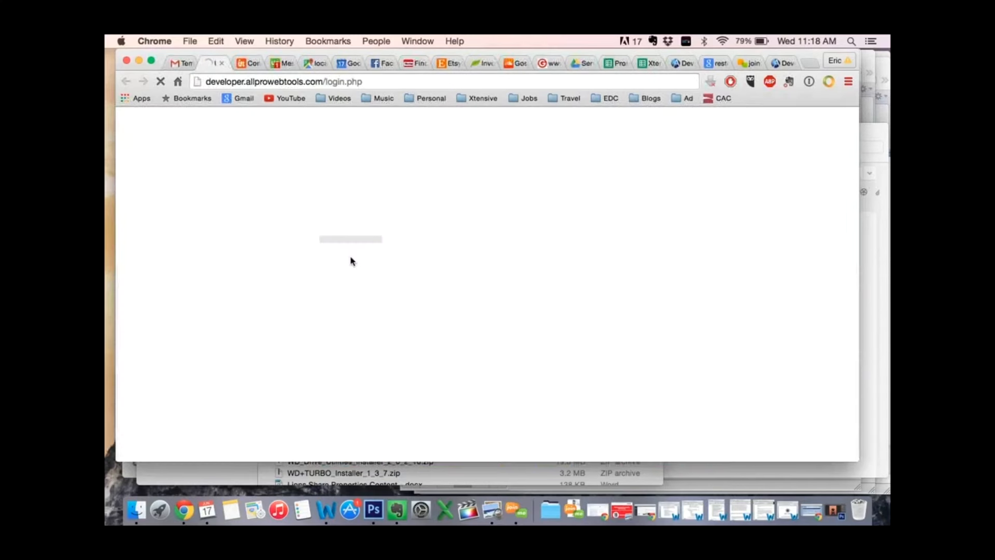
# Step: Copy the temporary password from the AllProWebTools email and return to the Developer Toolkit login page
pyautogui.click(181, 63)
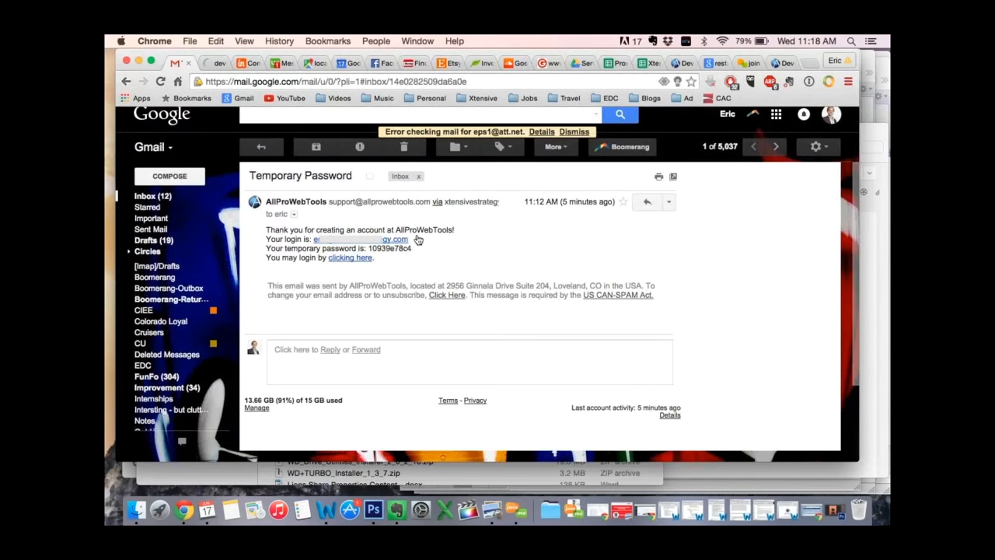
pyautogui.moveTo(413, 248); pyautogui.dragTo(369, 248)
pyautogui.click(210, 63)
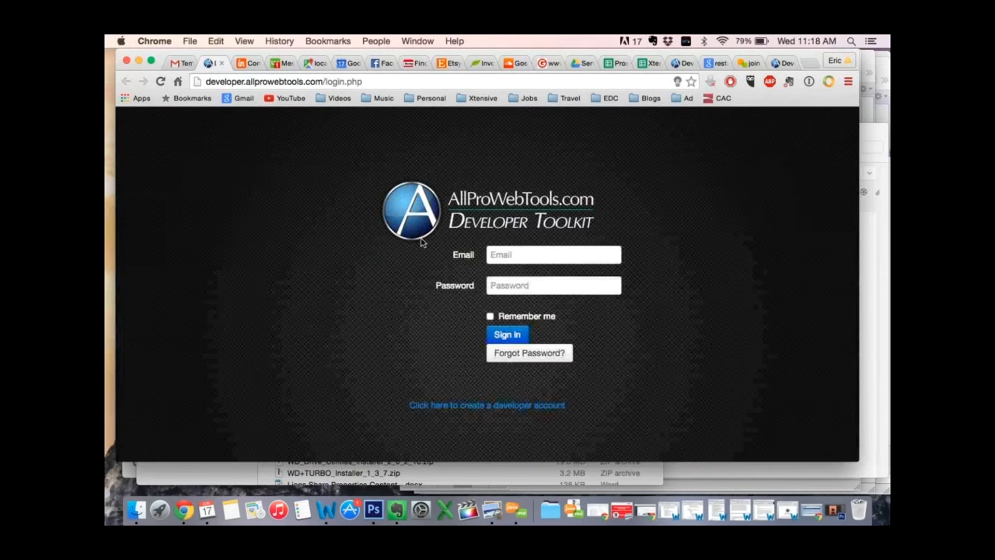
# Step: Sign in to the Developer Toolkit with the account email and the copied temporary password, enabling Remember me
pyautogui.click(533, 255)
pyautogui.write('er')
pyautogui.press('Down')
pyautogui.press('Return')
pyautogui.press('Tab')
pyautogui.press('super+v')
pyautogui.click(490, 316)
pyautogui.click(507, 336)
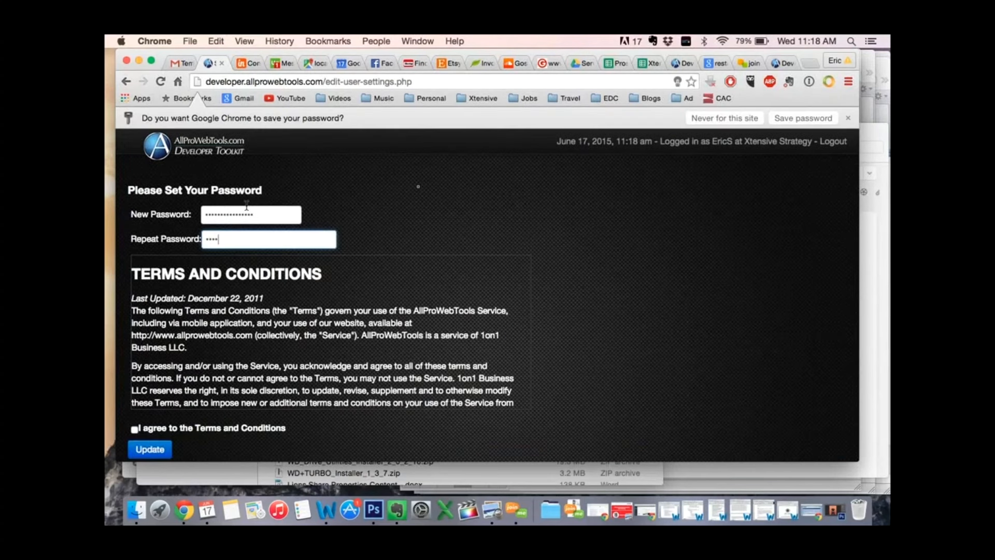
# Step: Enter the new account password in the Repeat Password field, clearing the first entry and retyping it
pyautogui.write('•••••••')
pyautogui.press('BackSpace')
pyautogui.press('BackSpace')
pyautogui.press('BackSpace')
pyautogui.press('BackSpace')
pyautogui.press('BackSpace')
pyautogui.press('BackSpace')
pyautogui.press('BackSpace')
pyautogui.press('BackSpace')
pyautogui.press('BackSpace')
pyautogui.press('BackSpace')
pyautogui.write('•••••••••••••••')
# Step: Agree to the Terms and Conditions and submit the password update
pyautogui.scroll(-3, 319, 317)
pyautogui.click(135, 429)
pyautogui.click(141, 451)
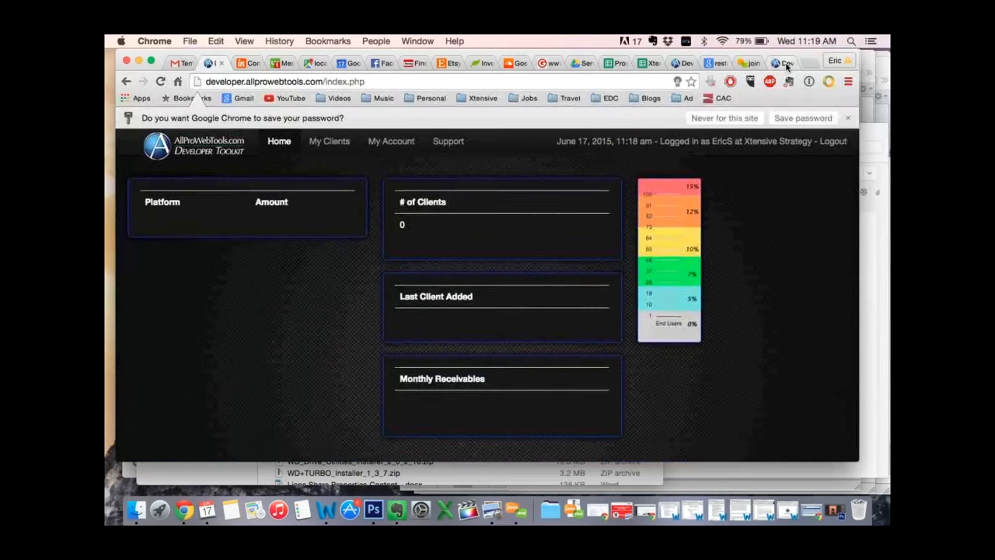
# Step: Save the password in the browser and close the duplicate login page, returning to the Developer Toolkit home page
pyautogui.click(802, 113)
pyautogui.click(783, 59)
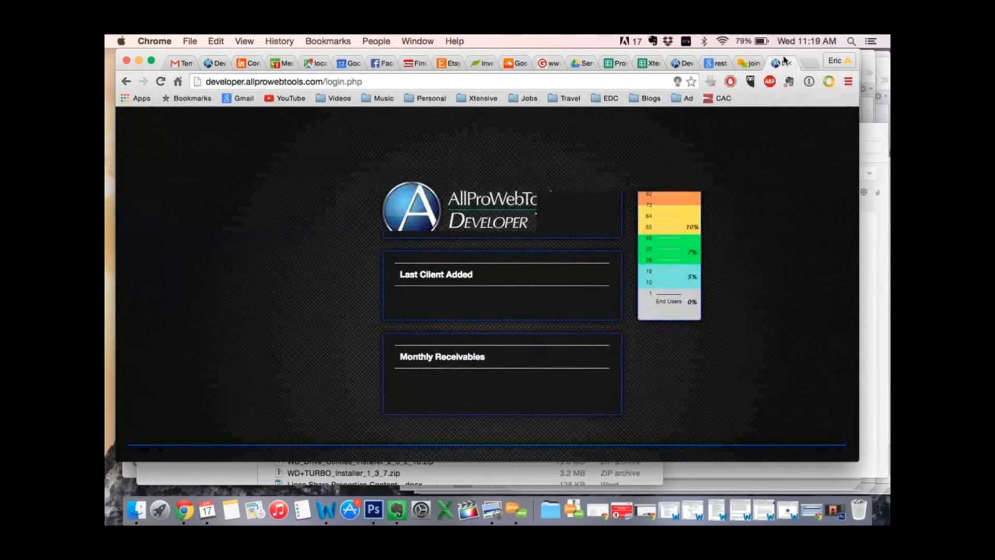
pyautogui.click(791, 63)
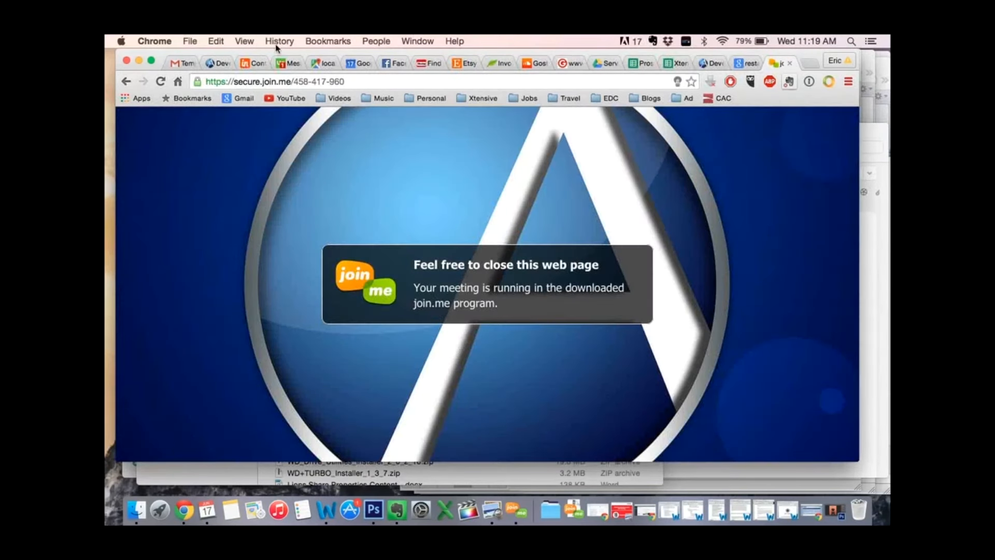
pyautogui.click(209, 63)
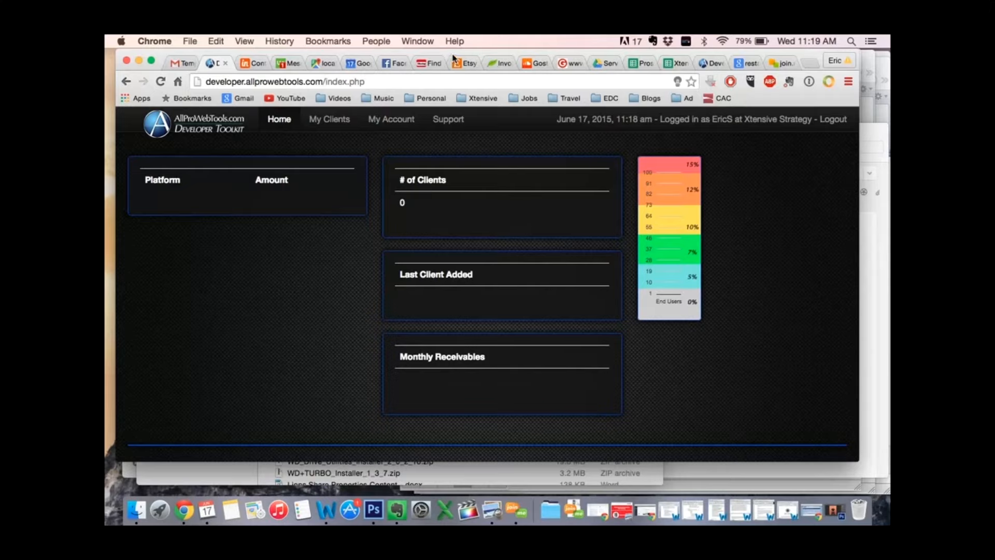
pyautogui.click(653, 57)
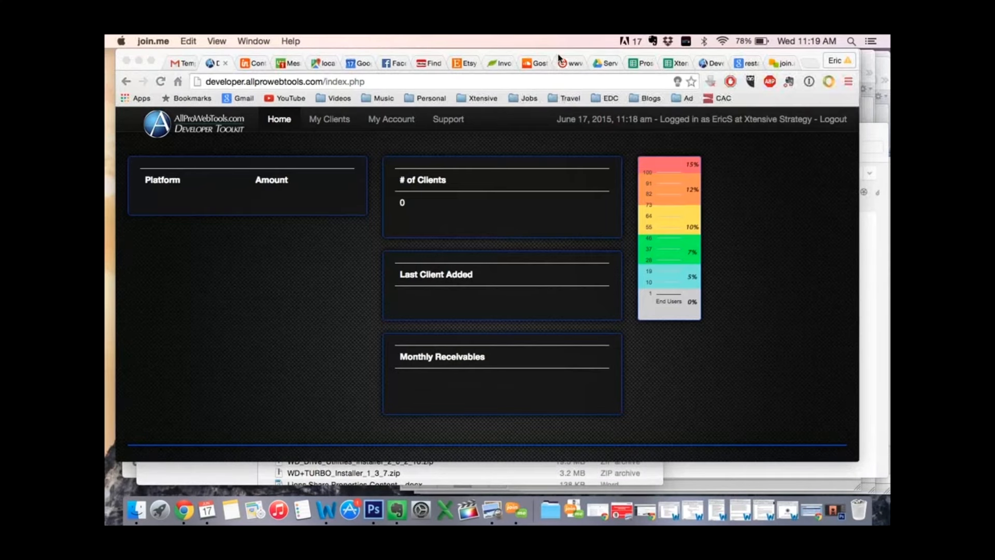
# Step: Open a new client form from My Clients and look through its fields
pyautogui.click(334, 122)
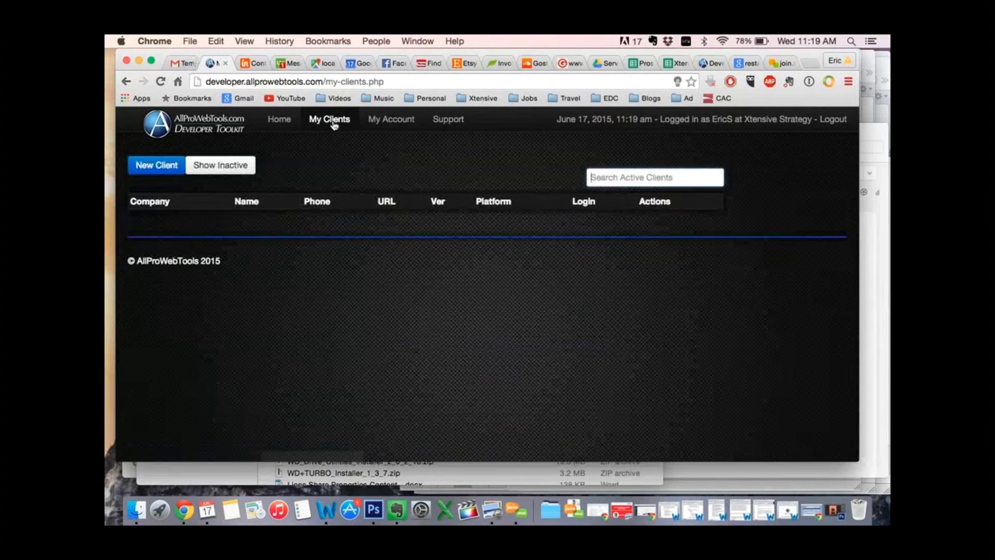
pyautogui.click(161, 172)
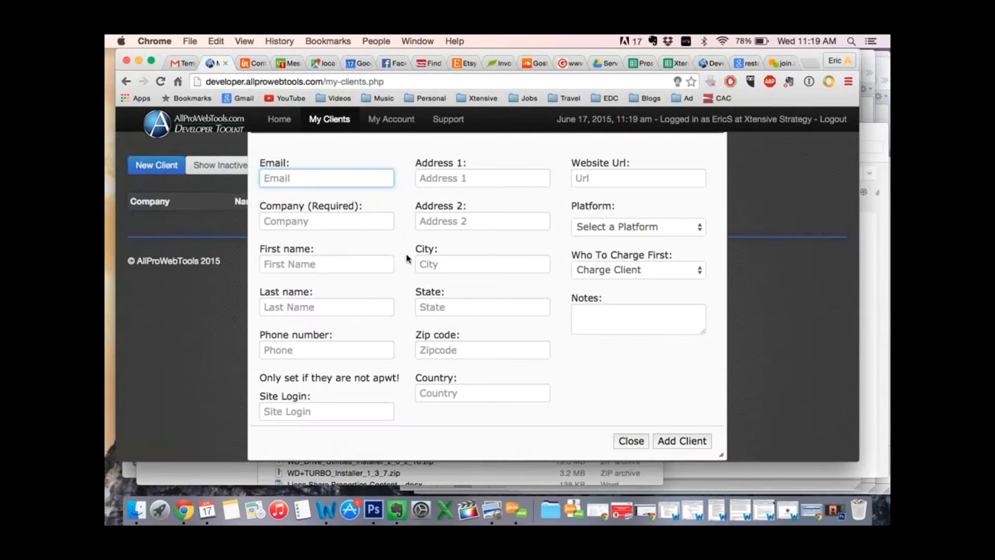
pyautogui.scroll(-1, 406, 253)
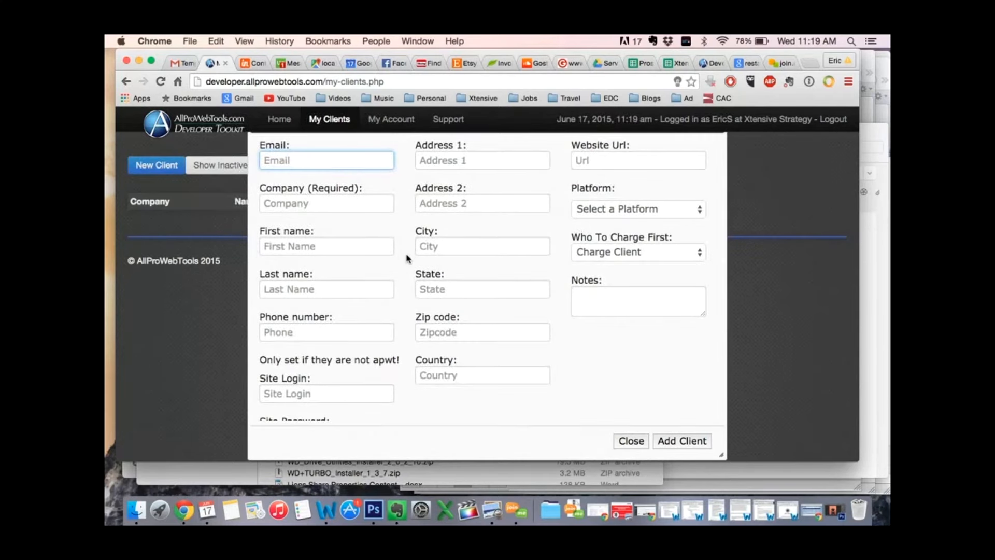
pyautogui.scroll(-3, 407, 257)
pyautogui.scroll(3, 407, 258)
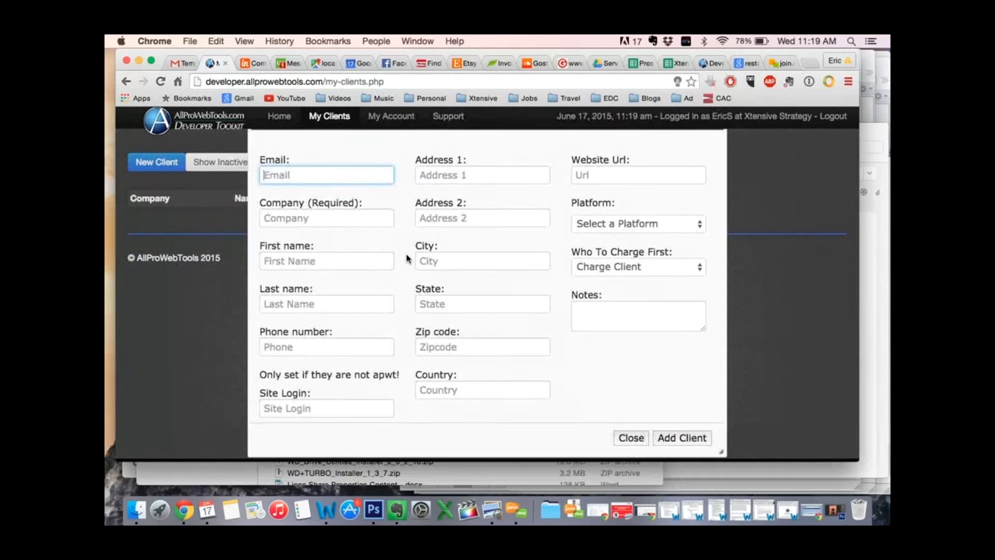
pyautogui.scroll(-3, 407, 257)
pyautogui.scroll(3, 407, 258)
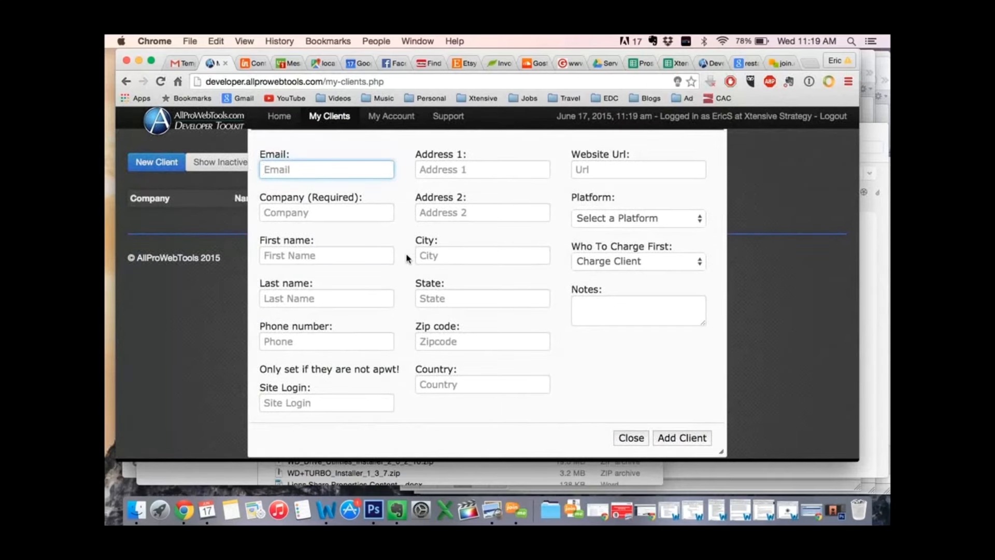
# Step: Fill in the client's company, contact and address details using the saved autofill entry for Xtensive Strategy
pyautogui.click(352, 216)
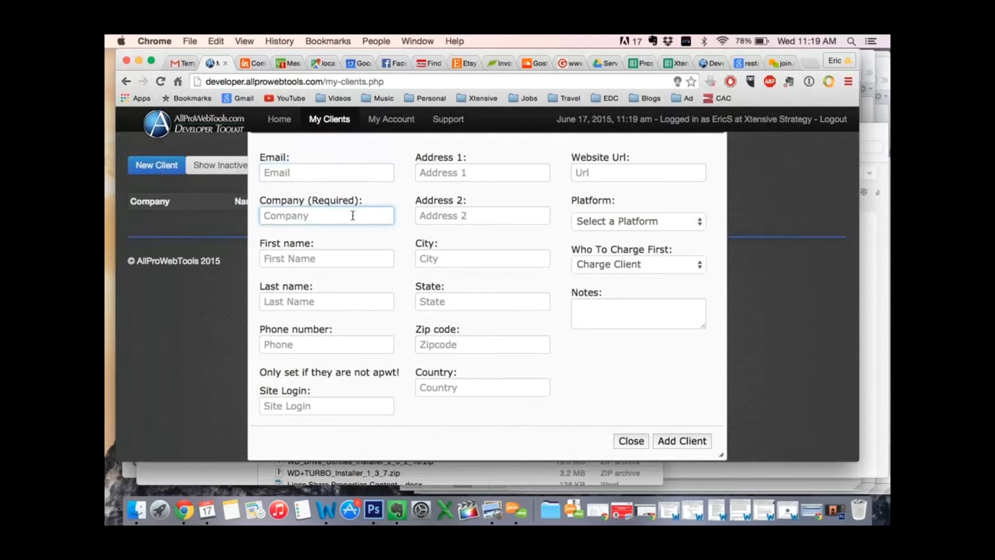
pyautogui.write('X')
pyautogui.press('Down')
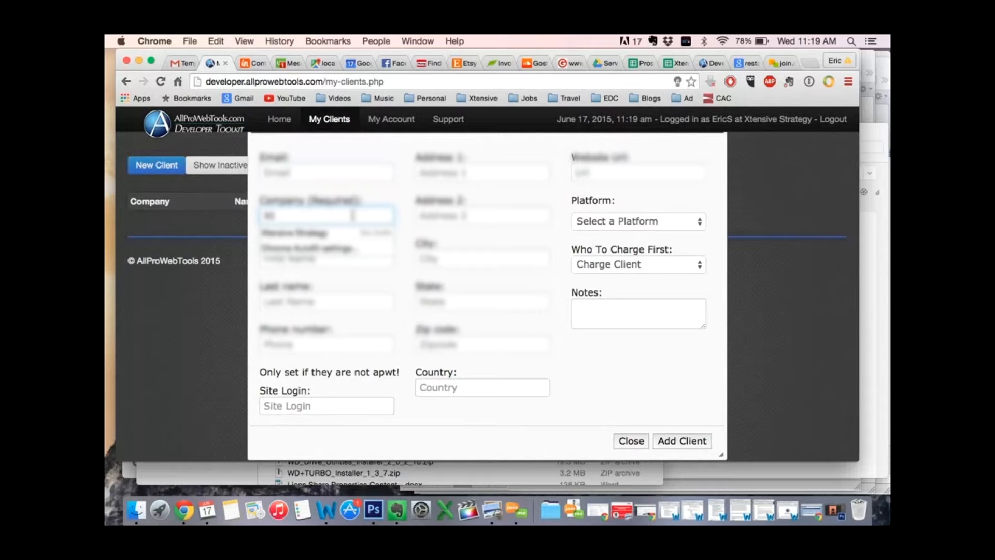
pyautogui.press('Return')
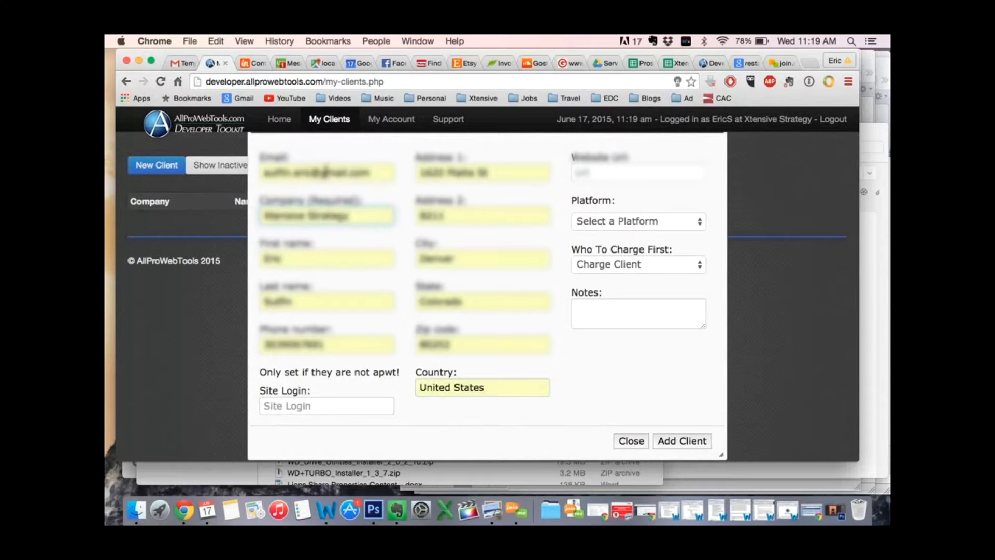
# Step: Replace the client's email with the saved company email address
pyautogui.click(325, 172)
pyautogui.write('eri')
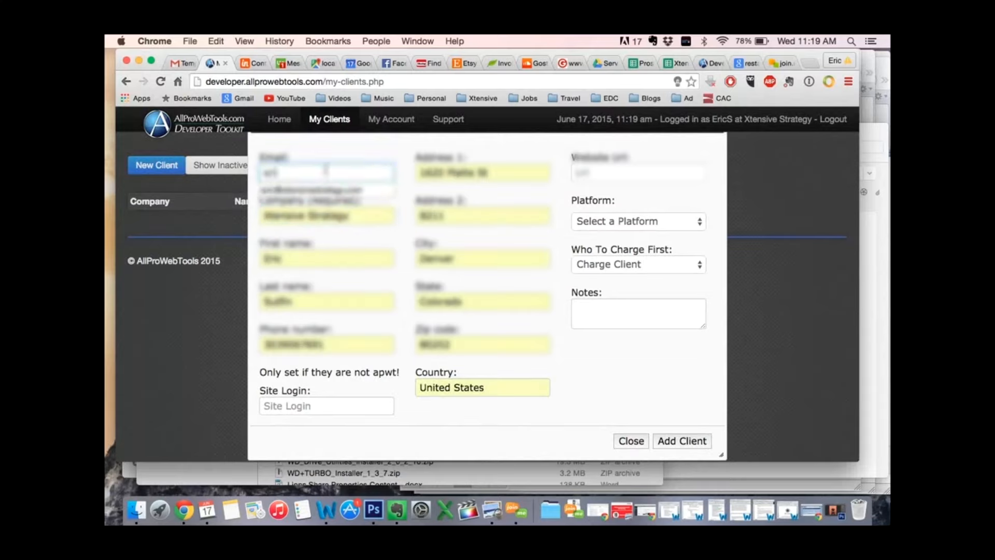
pyautogui.press('Down')
pyautogui.press('Return')
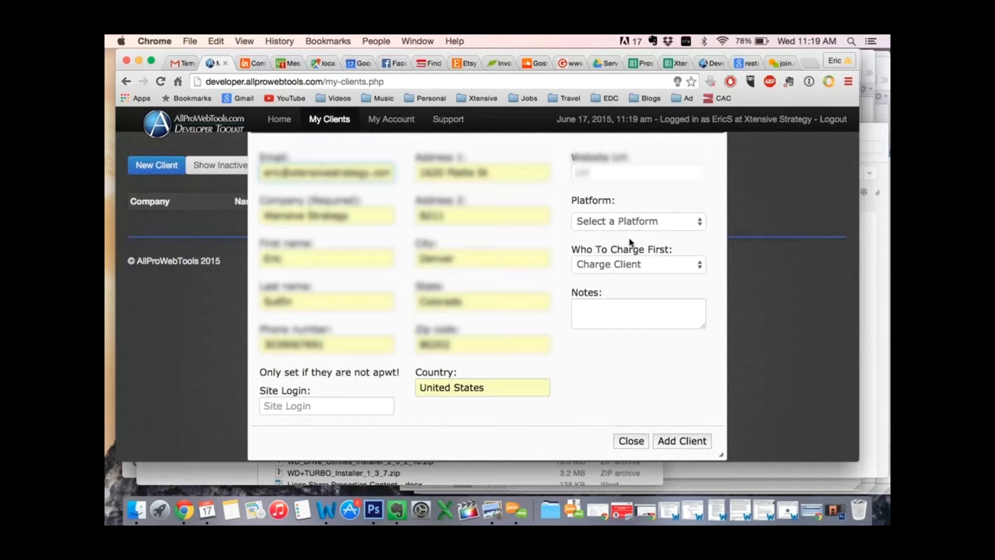
# Step: Set the client's platform to AllProWebTools and enter the Xtensive Strategy website URL
pyautogui.click(628, 222)
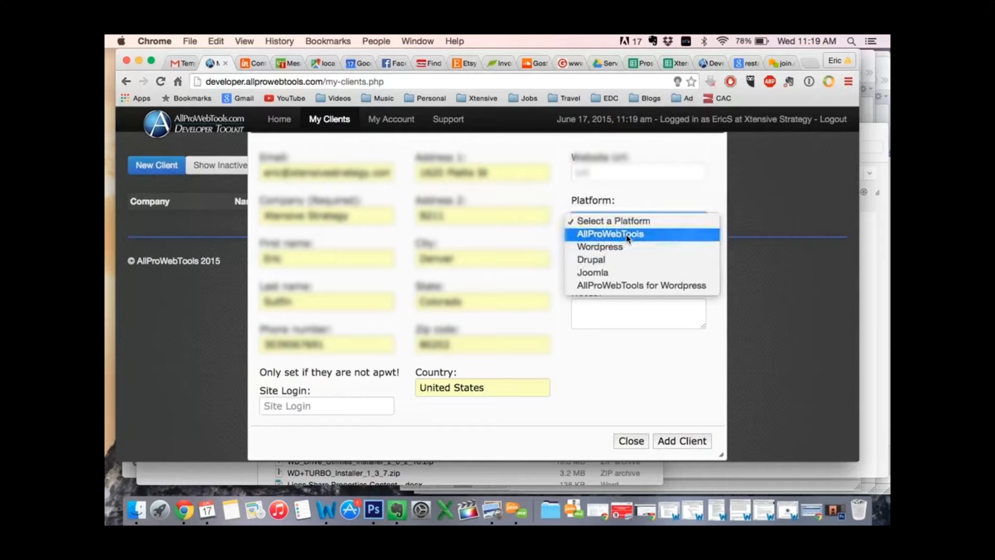
pyautogui.click(626, 235)
pyautogui.click(631, 173)
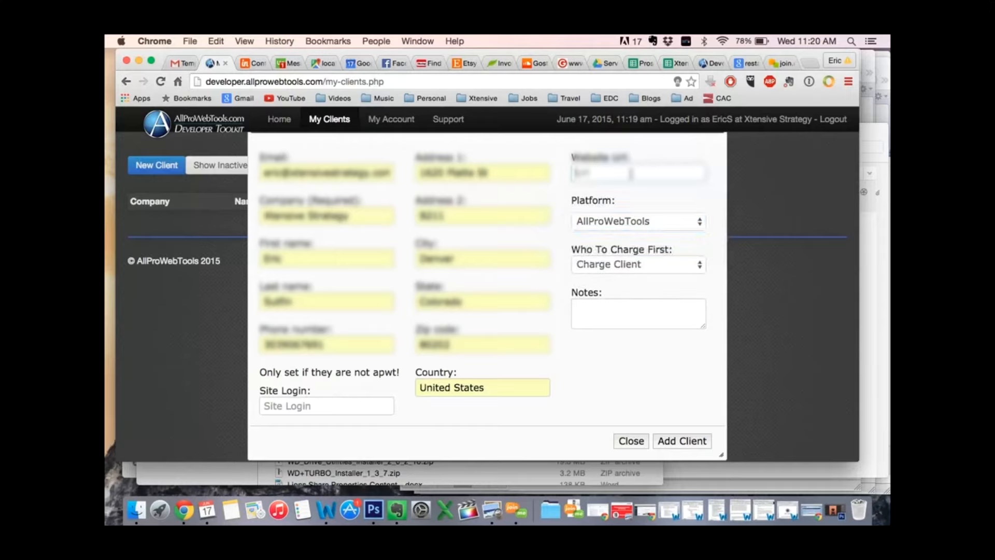
pyautogui.write('www.clientsivestrate')
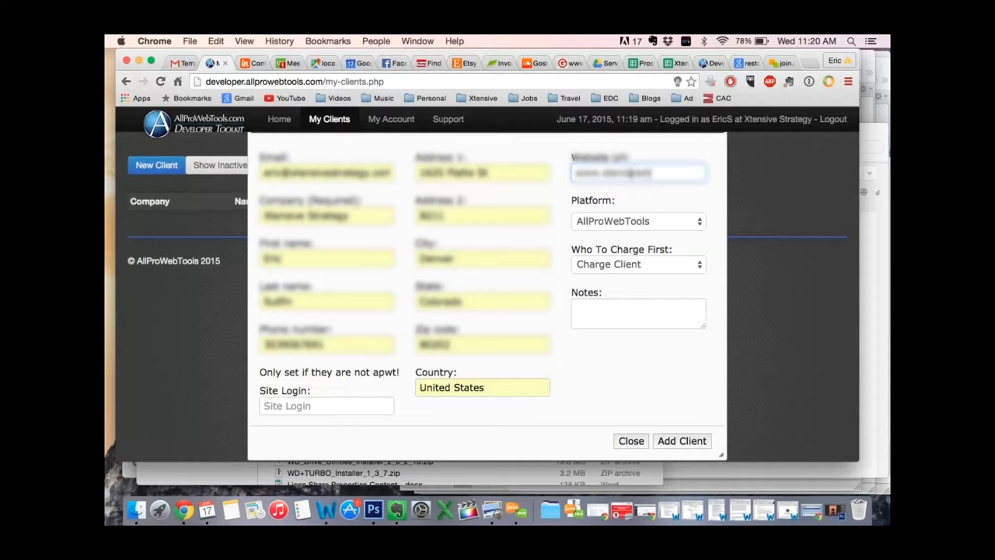
pyautogui.write('gy.com')
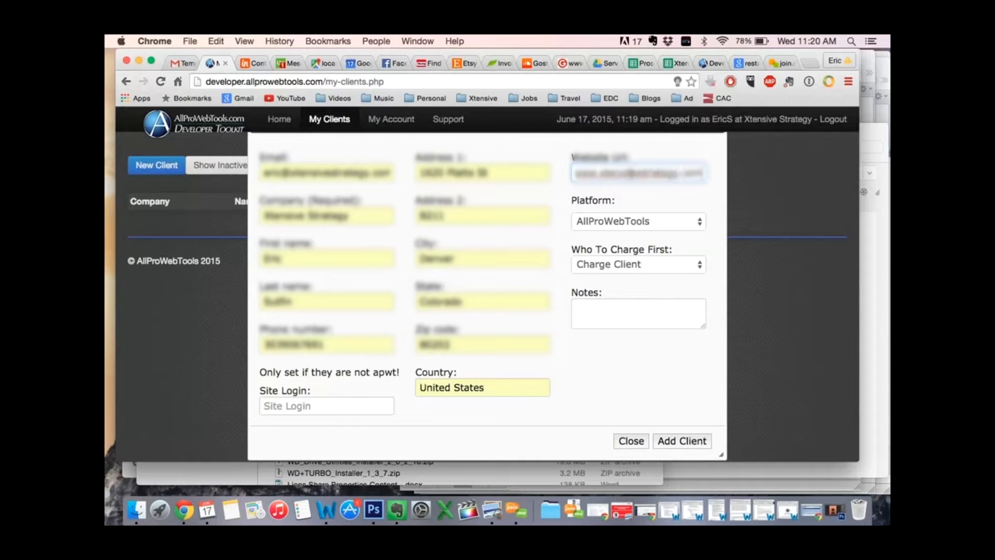
# Step: Keep Charge Client as the choice for who to charge first and add the client
pyautogui.click(638, 263)
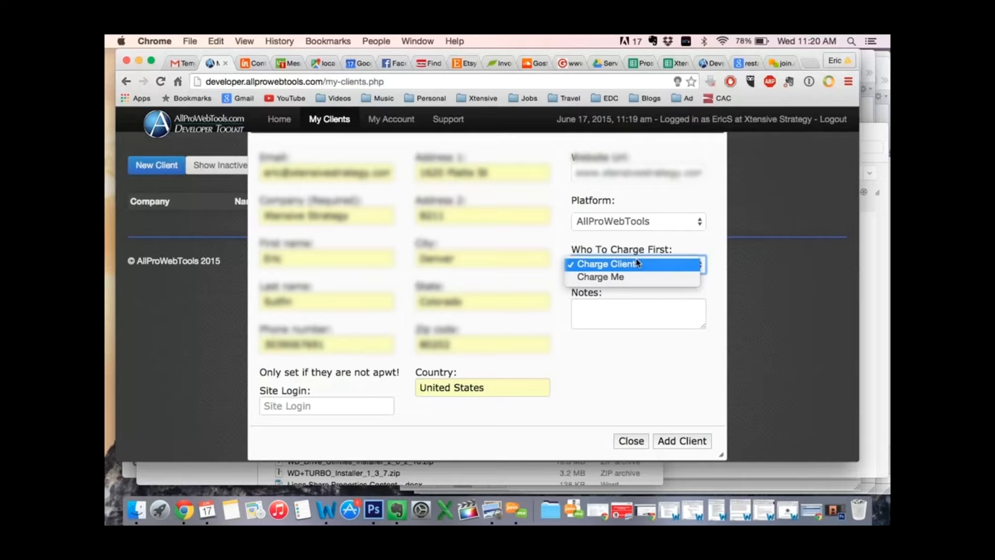
pyautogui.click(769, 294)
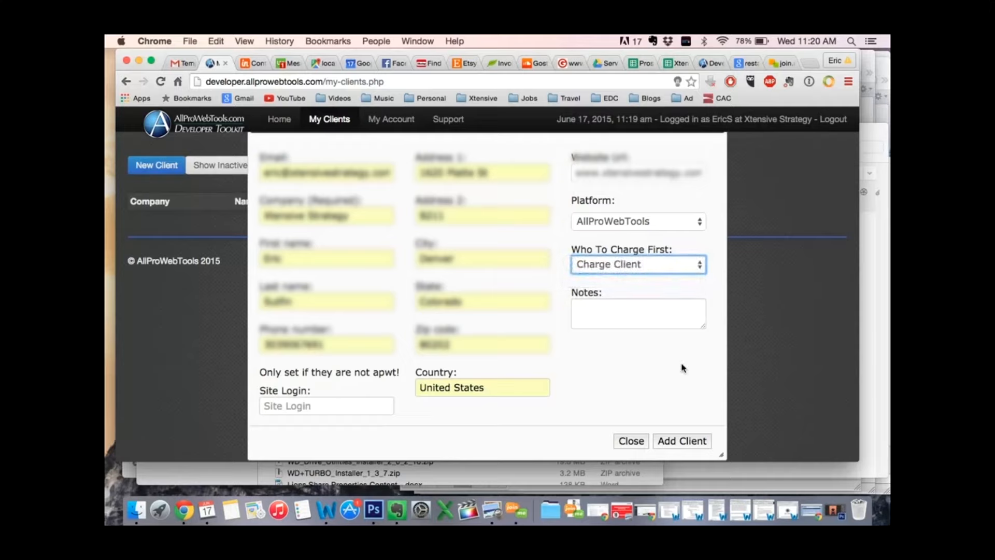
pyautogui.click(674, 440)
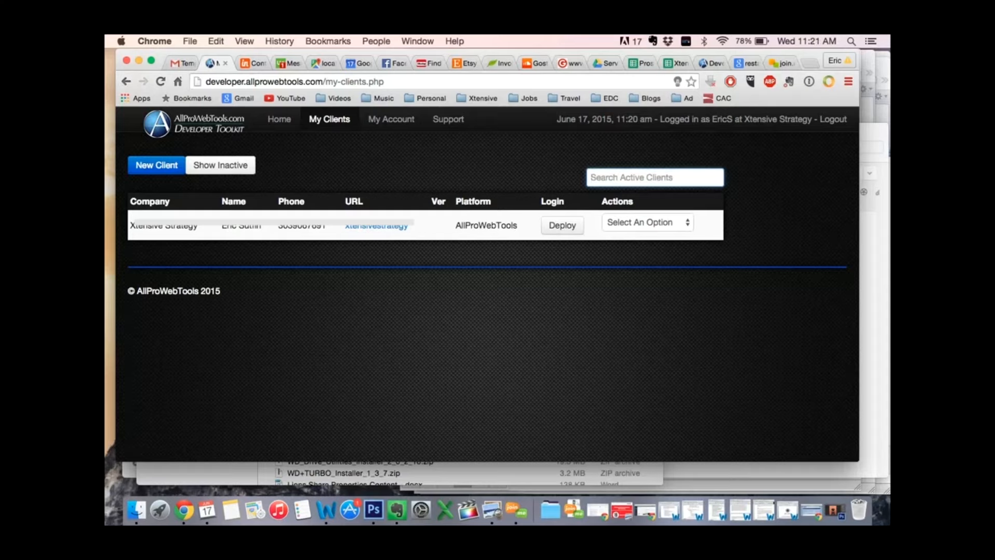
# Step: Deploy the Xtensive Strategy client's free mockup to EDC.GreatMockup.com and close the installation dialog
pyautogui.click(564, 226)
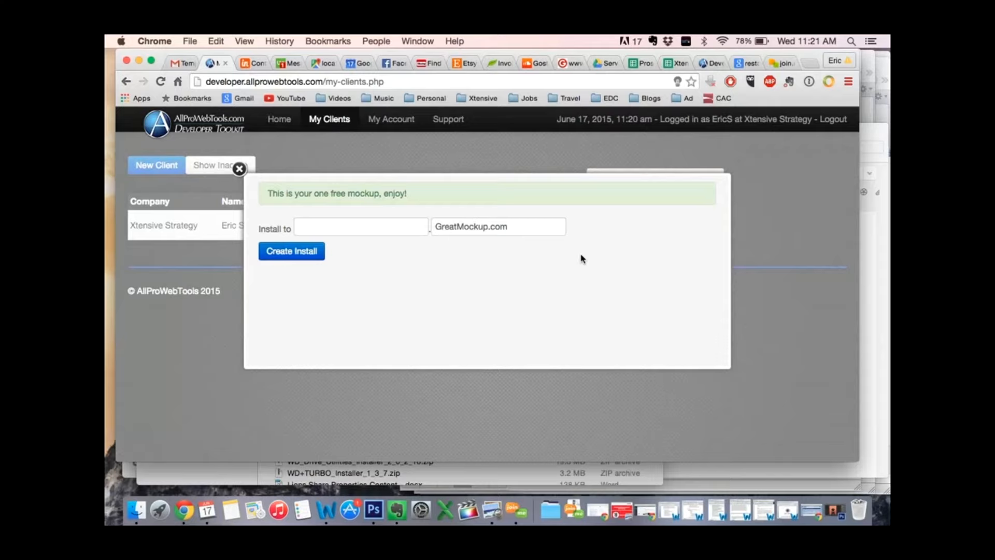
pyautogui.click(367, 221)
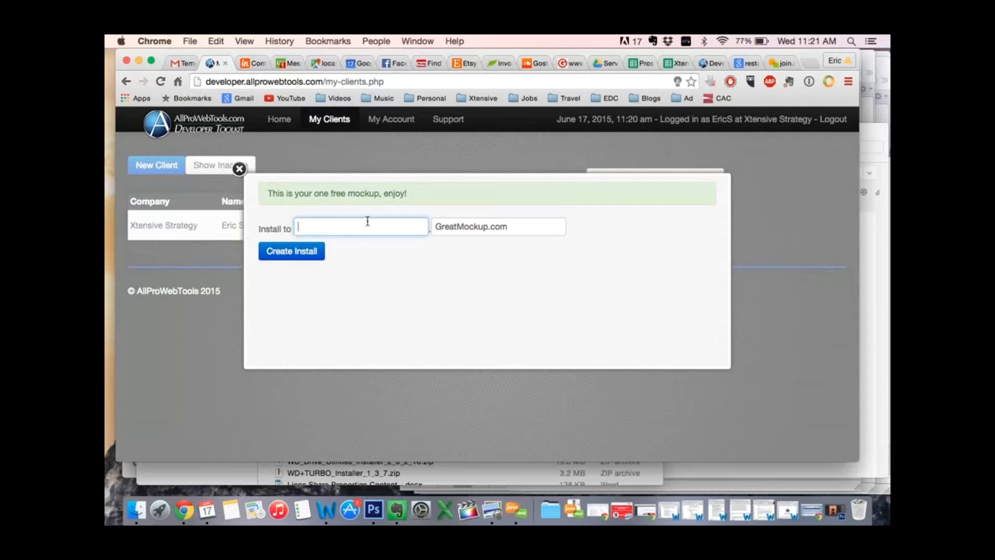
pyautogui.write('EDC')
pyautogui.click(304, 251)
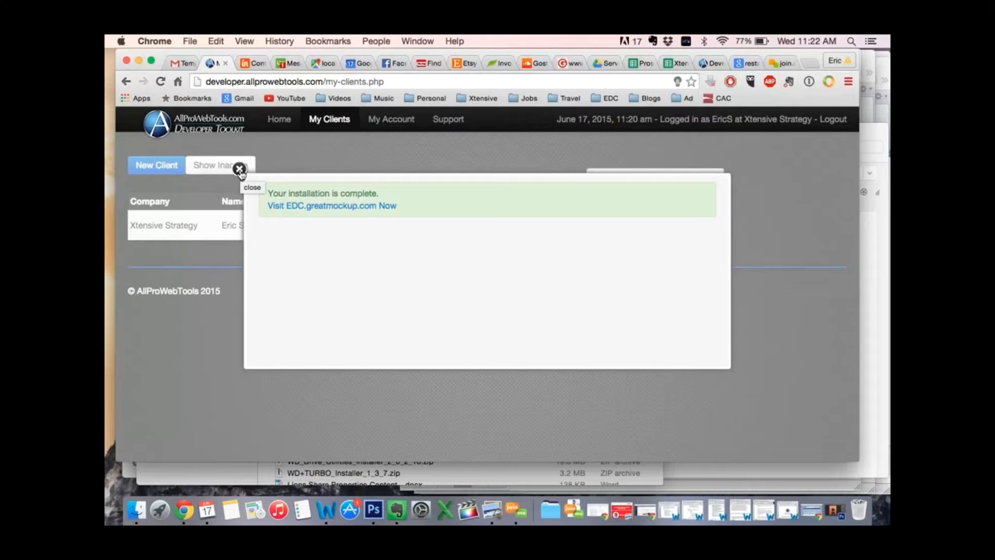
pyautogui.click(239, 170)
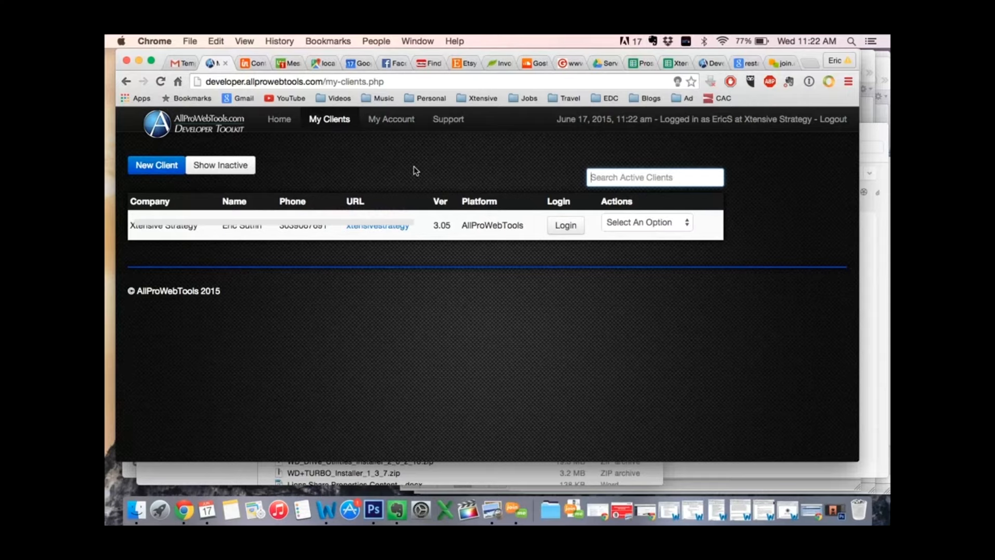
# Step: Log in to the Xtensive Strategy client's AllProWebTools console and return to the My Clients list
pyautogui.click(567, 225)
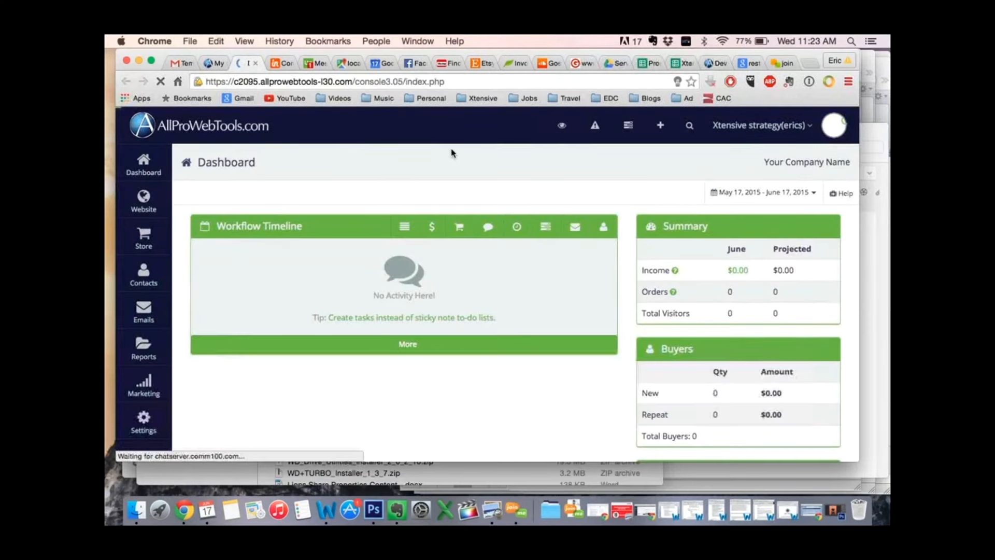
pyautogui.click(213, 63)
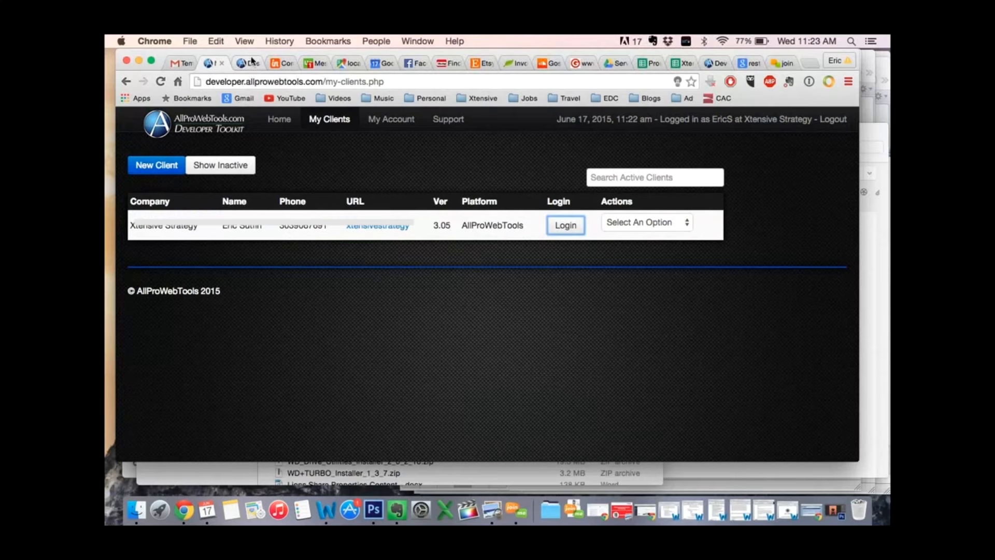
# Step: View the client's console dashboard and return to My Clients to check the actions available for Xtensive Strategy
pyautogui.click(249, 64)
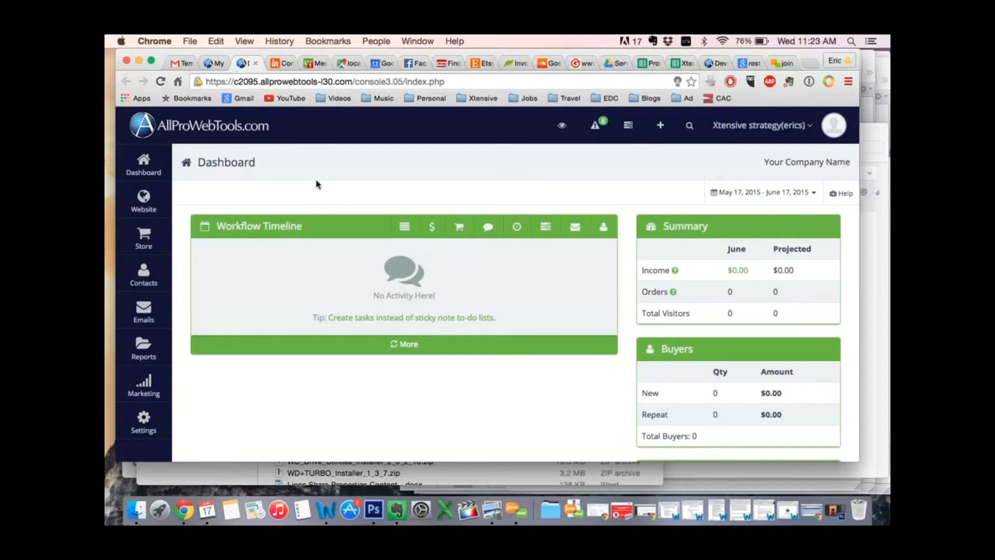
pyautogui.click(211, 63)
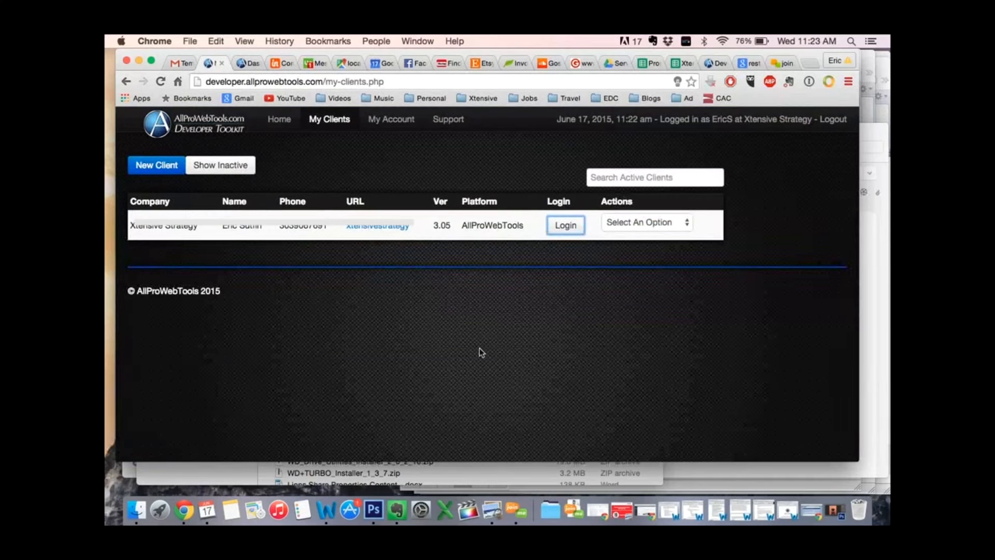
pyautogui.click(659, 223)
pyautogui.click(659, 222)
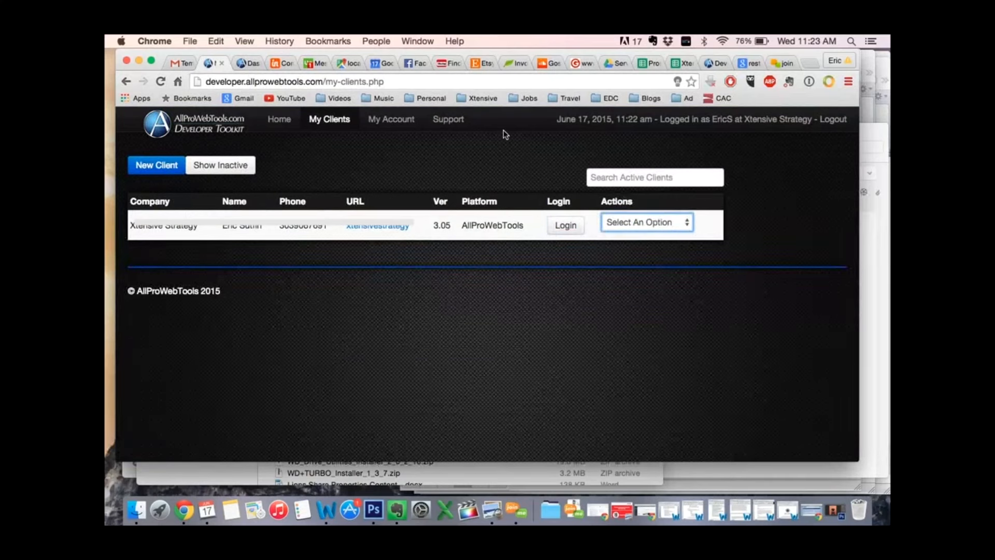
# Step: Examine the Add New User form and its clearance levels under My Account, closing it without adding a user
pyautogui.click(398, 120)
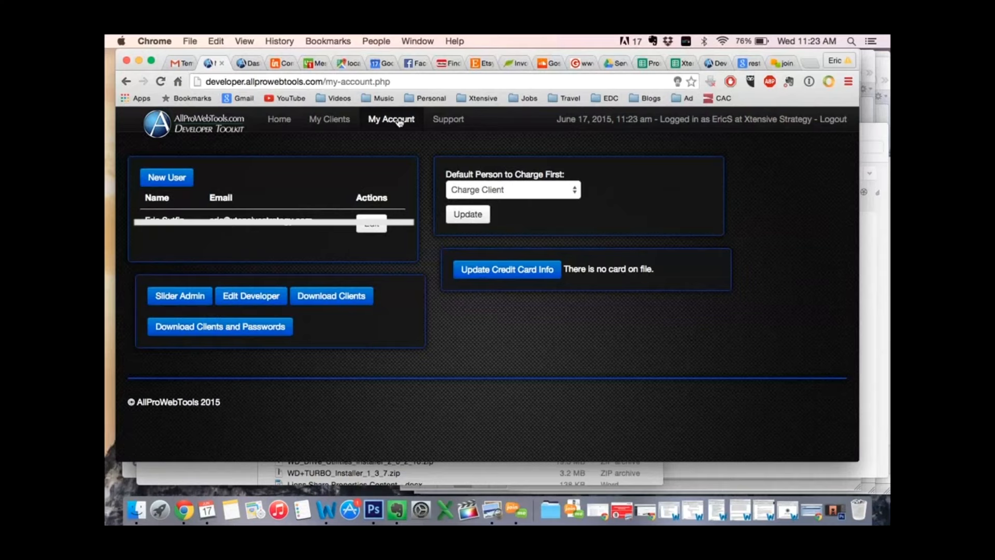
pyautogui.click(185, 182)
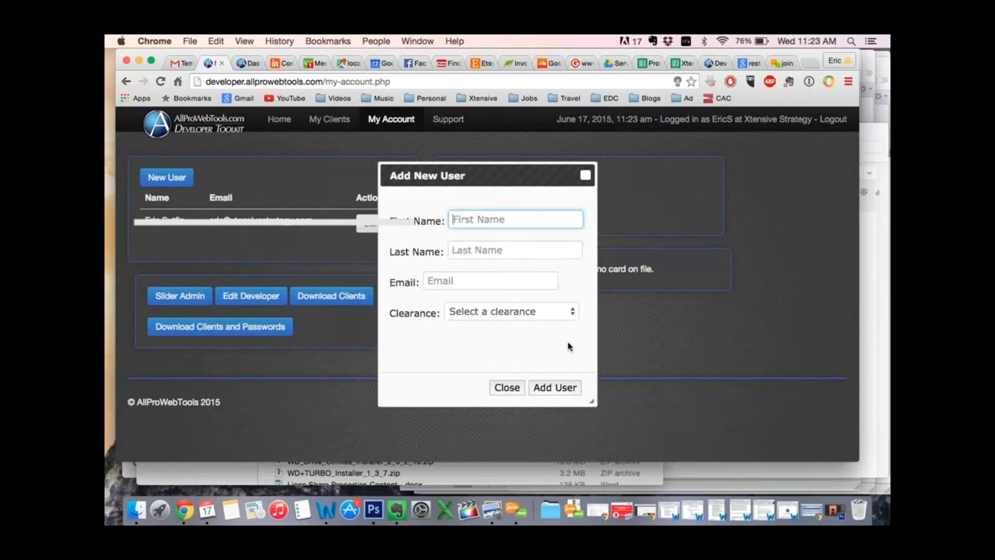
pyautogui.click(503, 314)
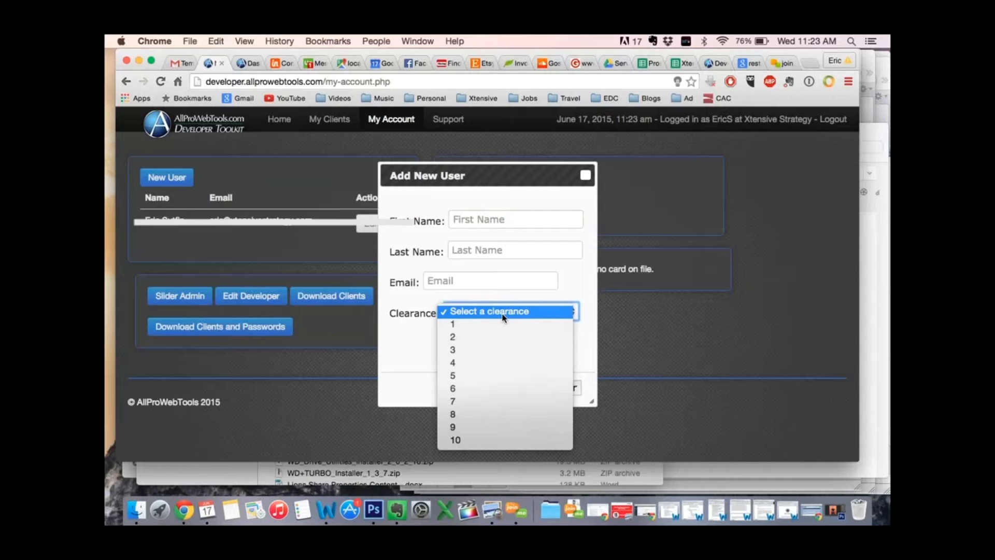
pyautogui.click(503, 314)
pyautogui.click(503, 314)
pyautogui.click(503, 313)
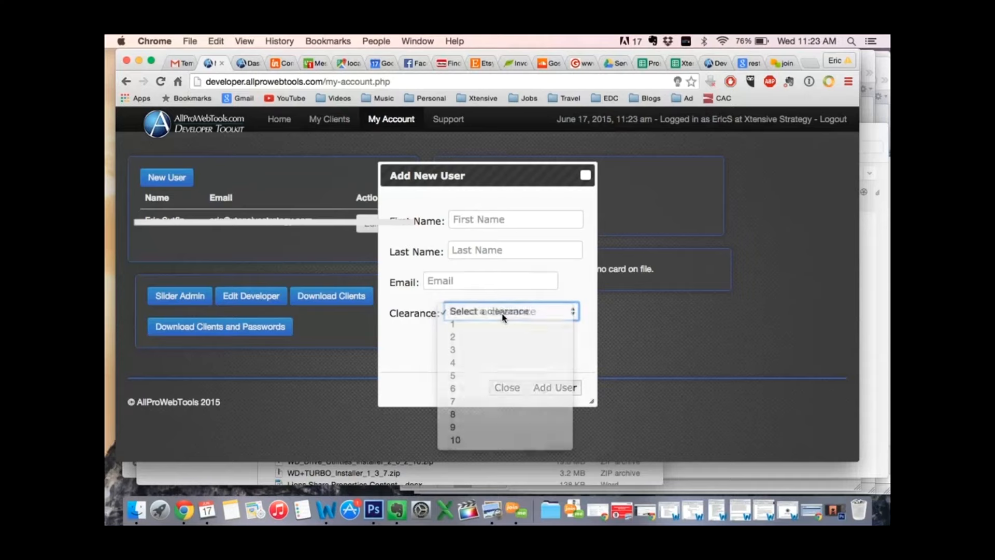
pyautogui.click(503, 313)
pyautogui.click(502, 313)
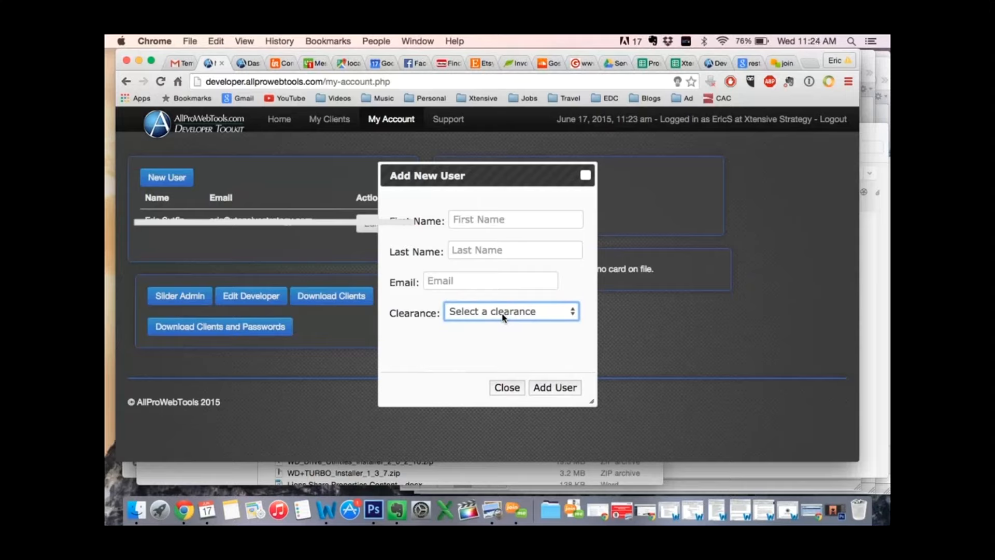
pyautogui.click(493, 221)
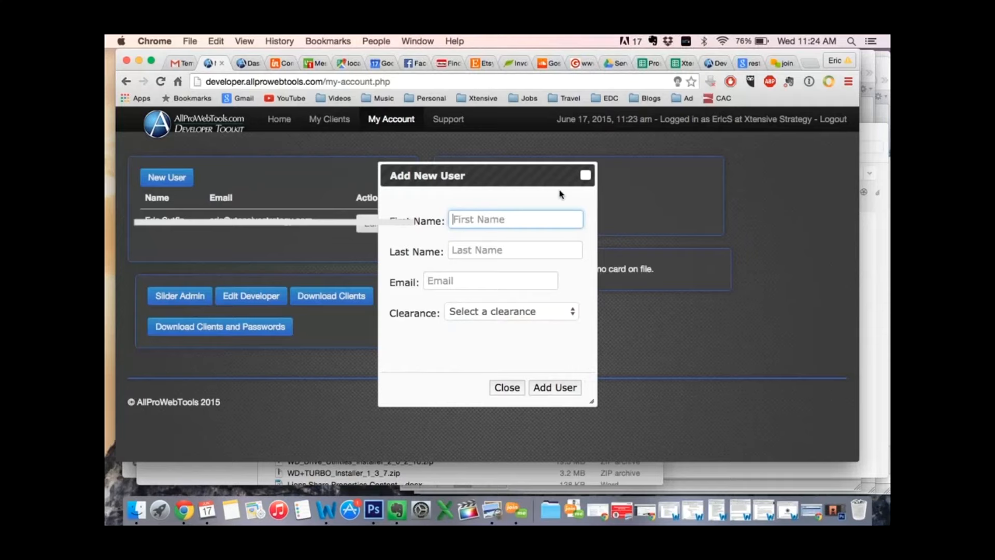
pyautogui.click(587, 177)
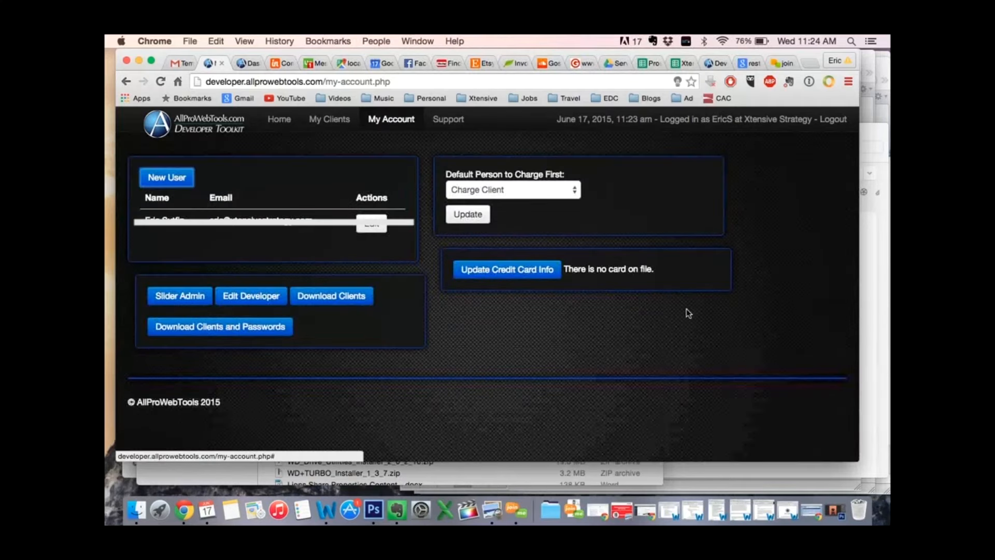
# Step: Create a new user in the client console's Users settings, autofilling the name, username, phone number and email, and save it
pyautogui.click(242, 64)
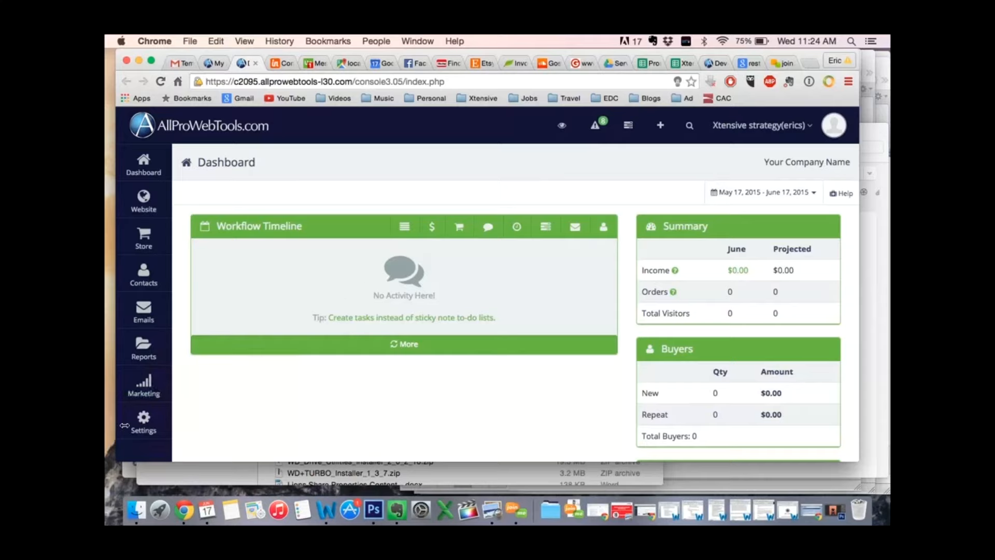
pyautogui.click(143, 422)
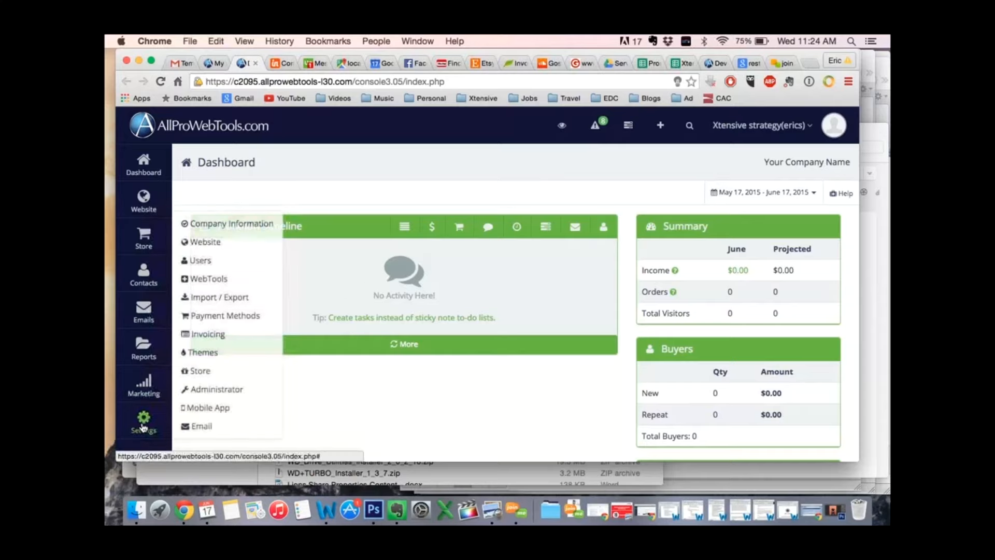
pyautogui.click(210, 265)
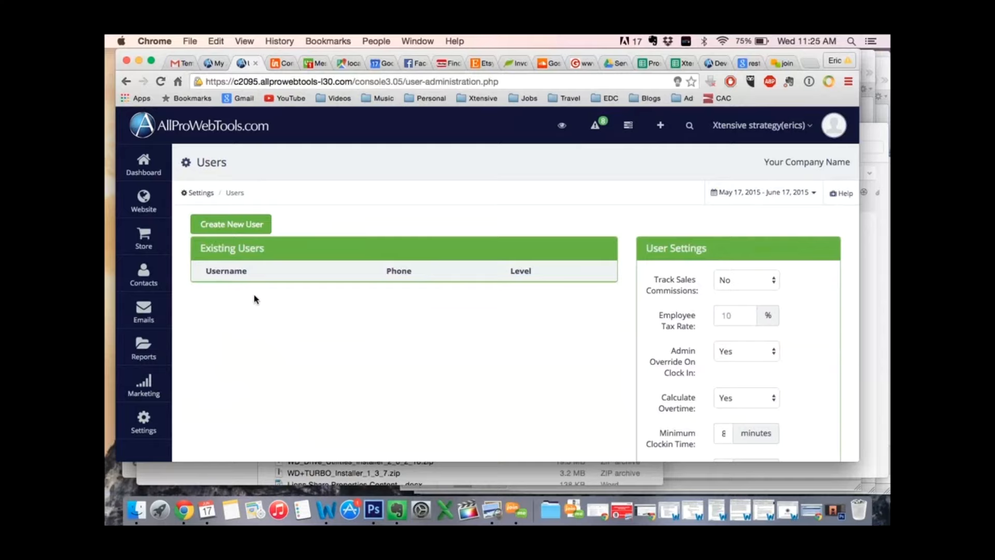
pyautogui.click(241, 232)
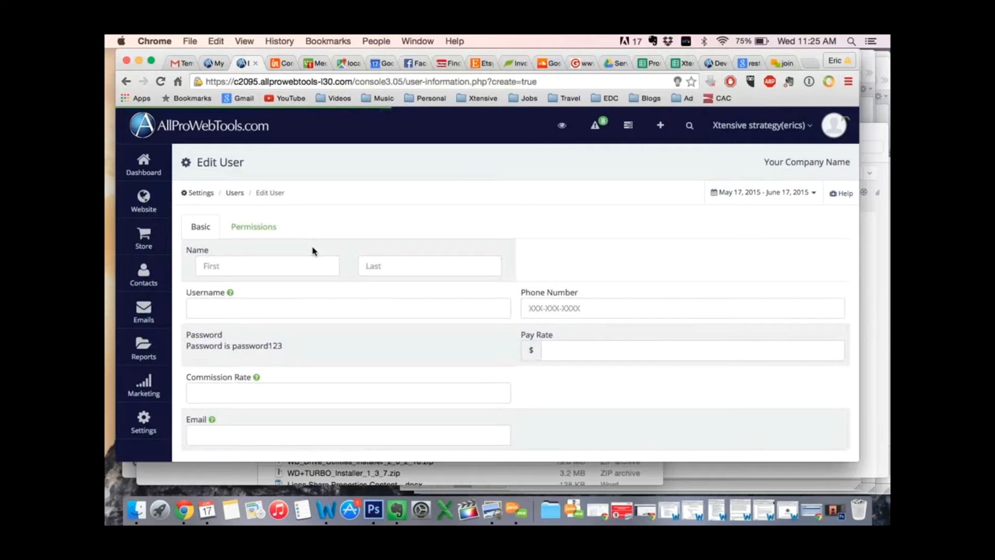
pyautogui.click(307, 268)
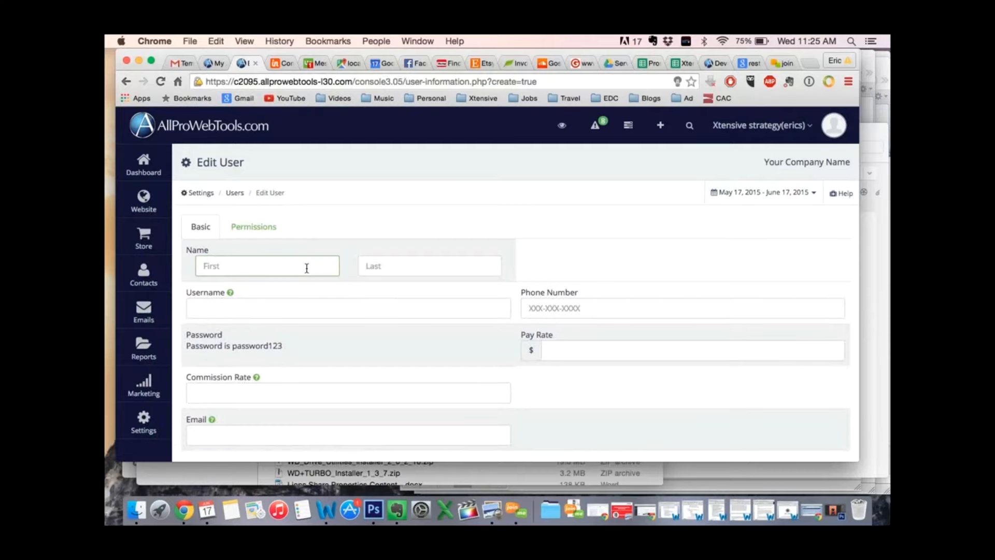
pyautogui.write('Er')
pyautogui.press('Down')
pyautogui.press('Return')
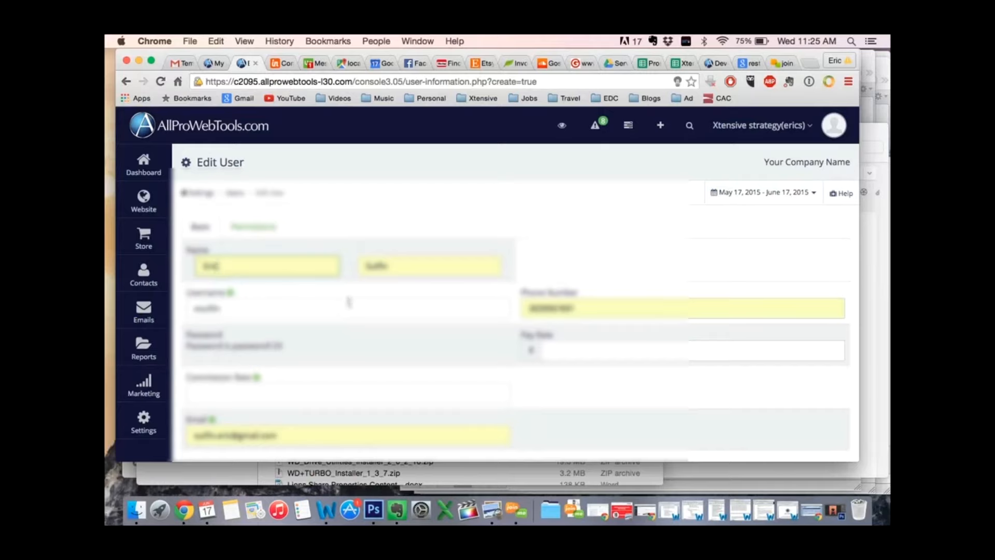
pyautogui.scroll(-3, 350, 304)
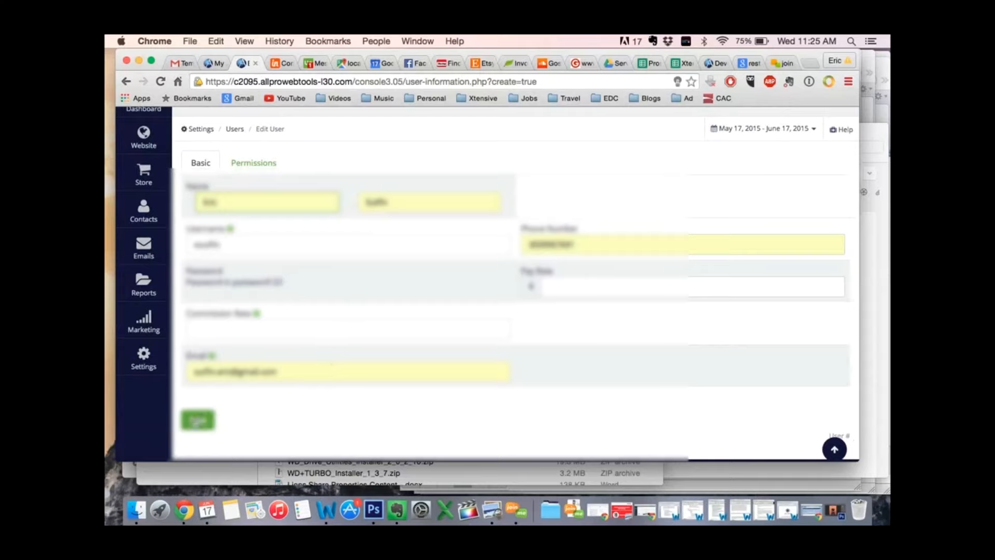
pyautogui.click(197, 419)
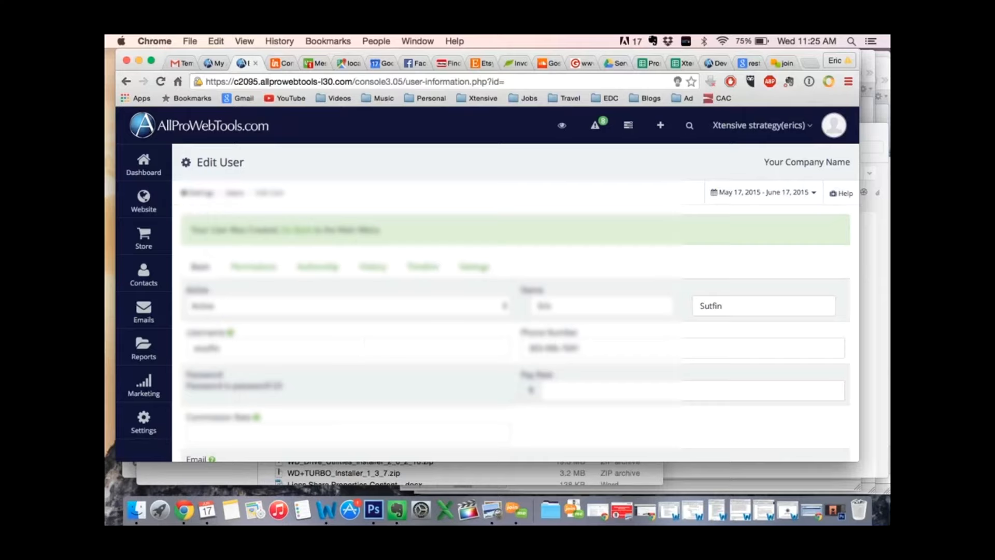
# Step: Review the new console user's basic details and save the user record again
pyautogui.click(218, 64)
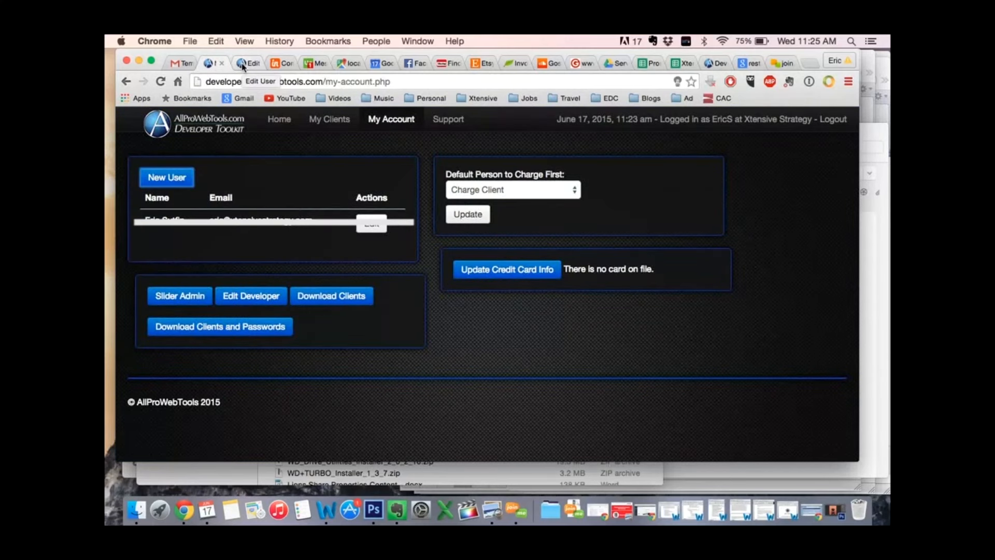
pyautogui.click(242, 65)
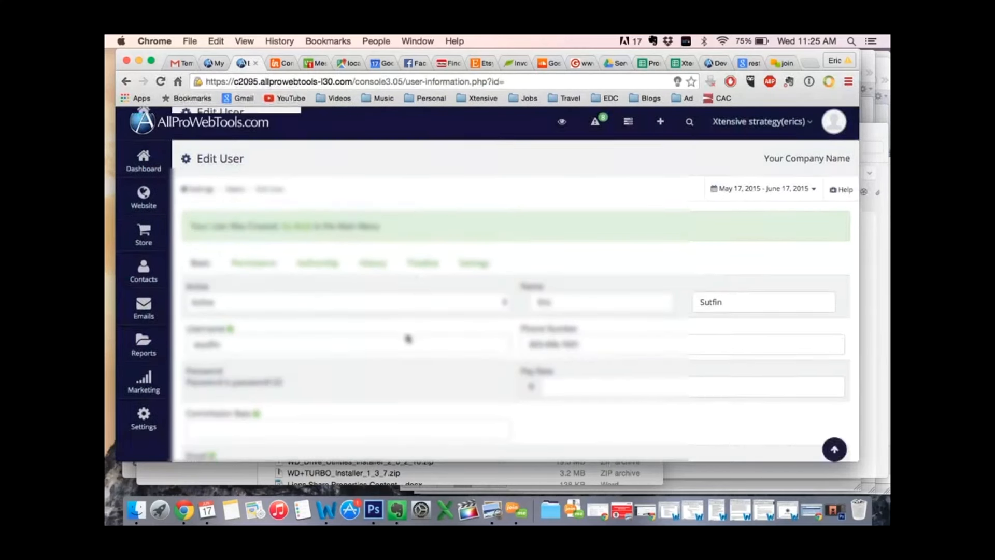
pyautogui.scroll(-3, 409, 339)
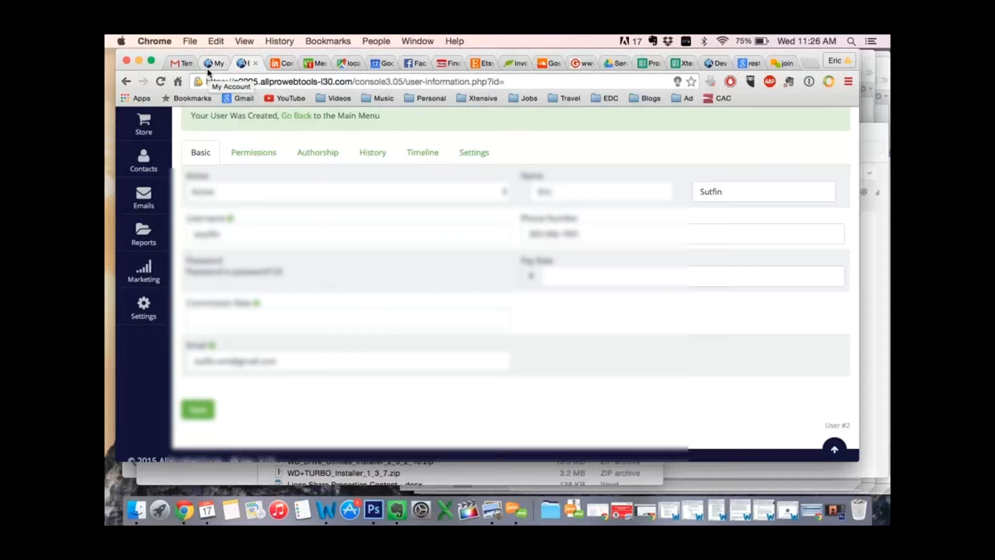
pyautogui.scroll(1, 340, 275)
pyautogui.scroll(3, 341, 279)
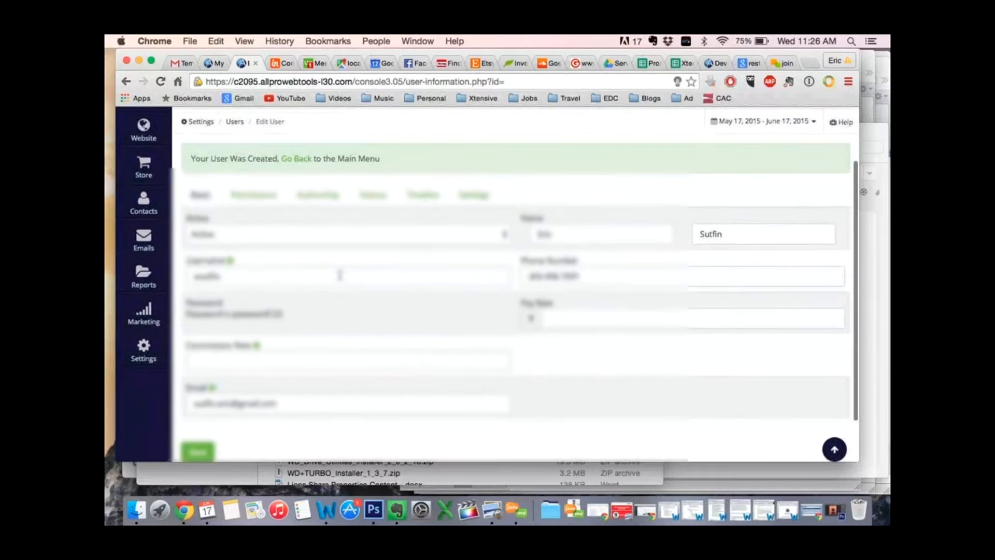
pyautogui.scroll(-3, 340, 279)
pyautogui.click(197, 399)
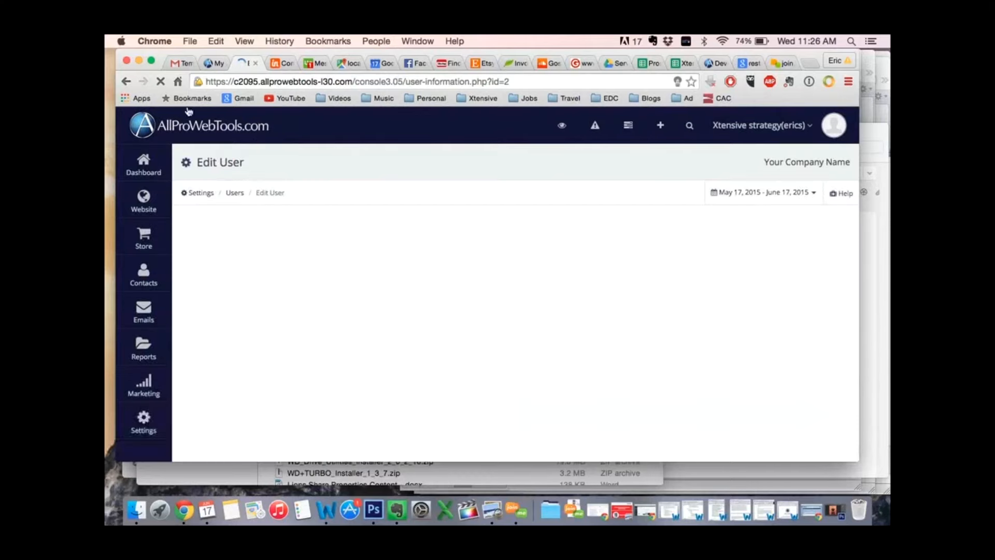
# Step: Switch to Gmail, open the AllProWebTools welcome email, view its Control Panel login page, and return to the console's Edit User page
pyautogui.click(179, 63)
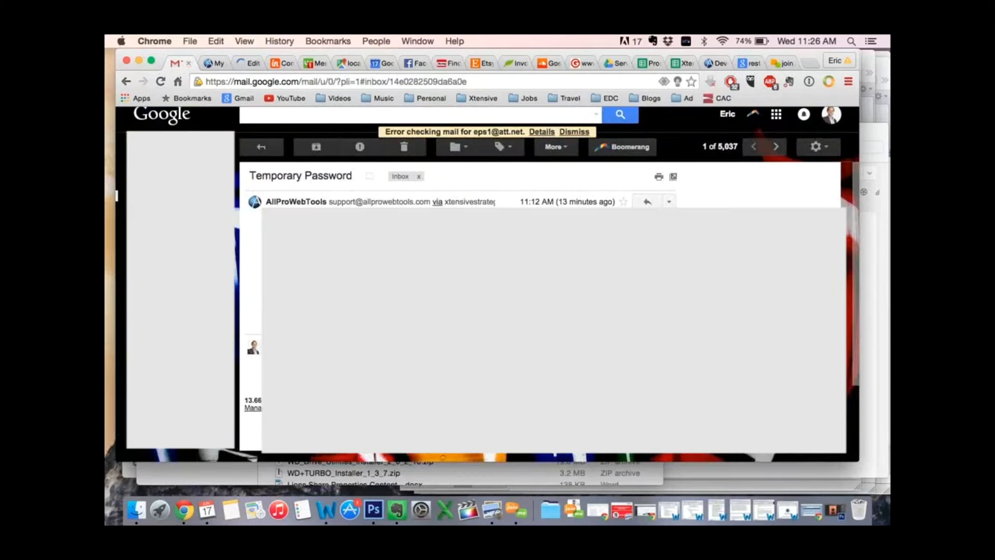
pyautogui.press('super+Left')
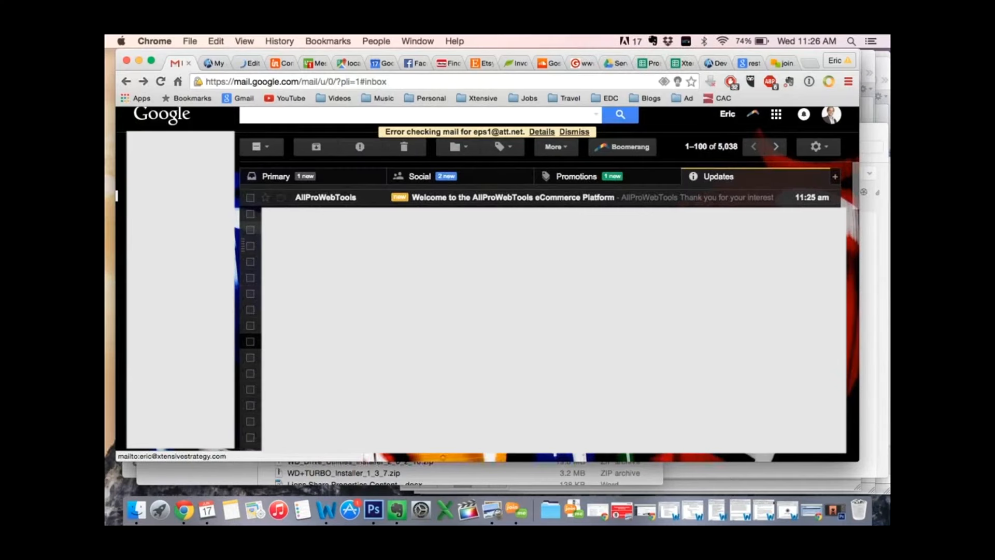
pyautogui.click(545, 202)
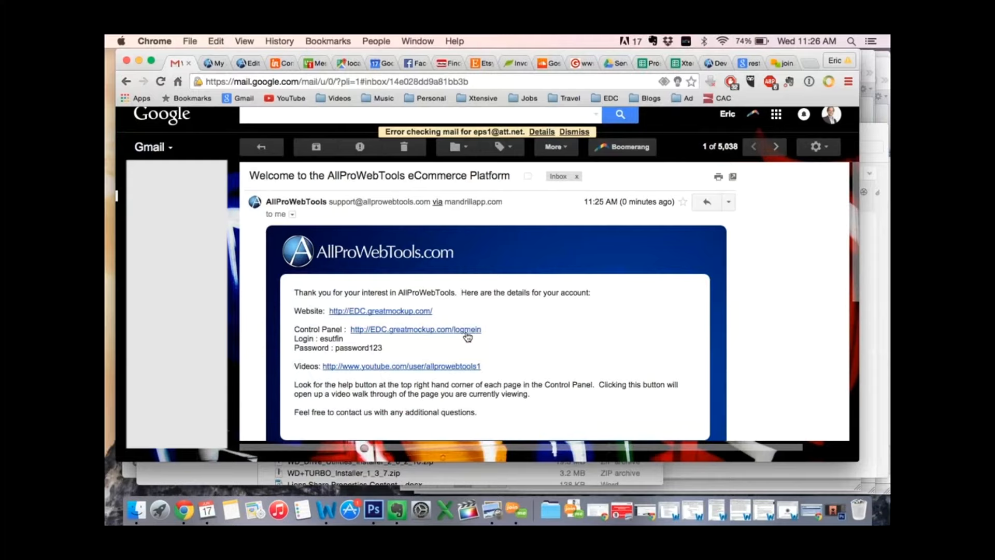
pyautogui.click(469, 332)
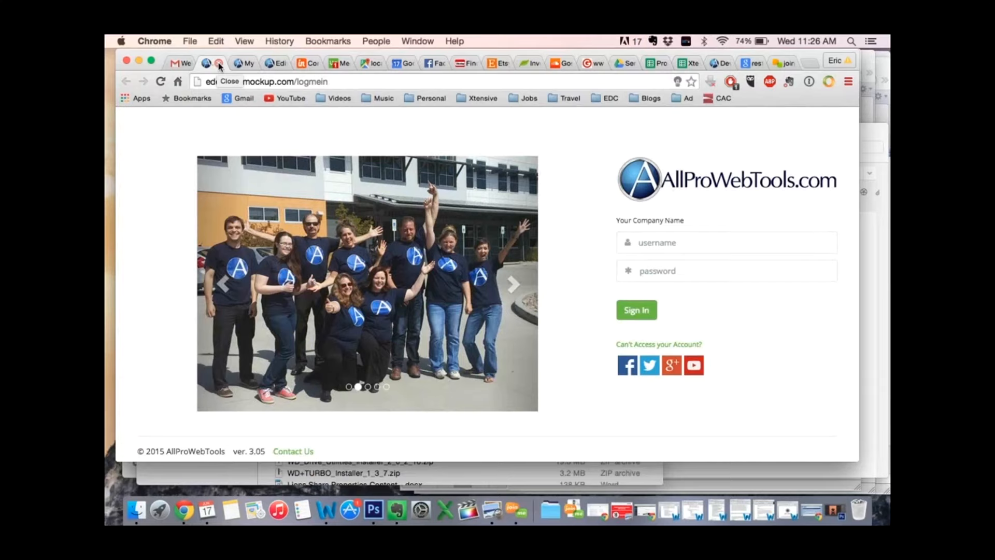
pyautogui.click(220, 65)
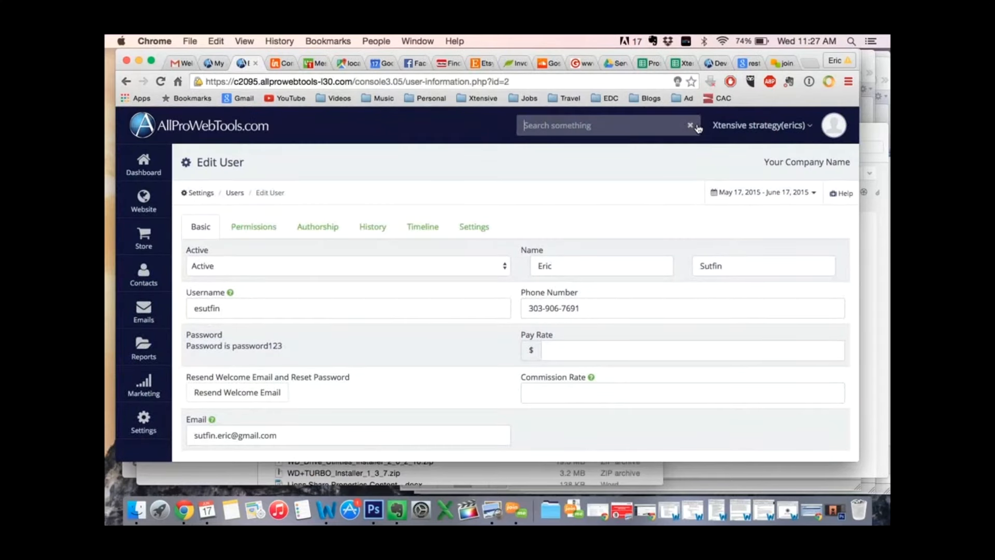
pyautogui.click(690, 127)
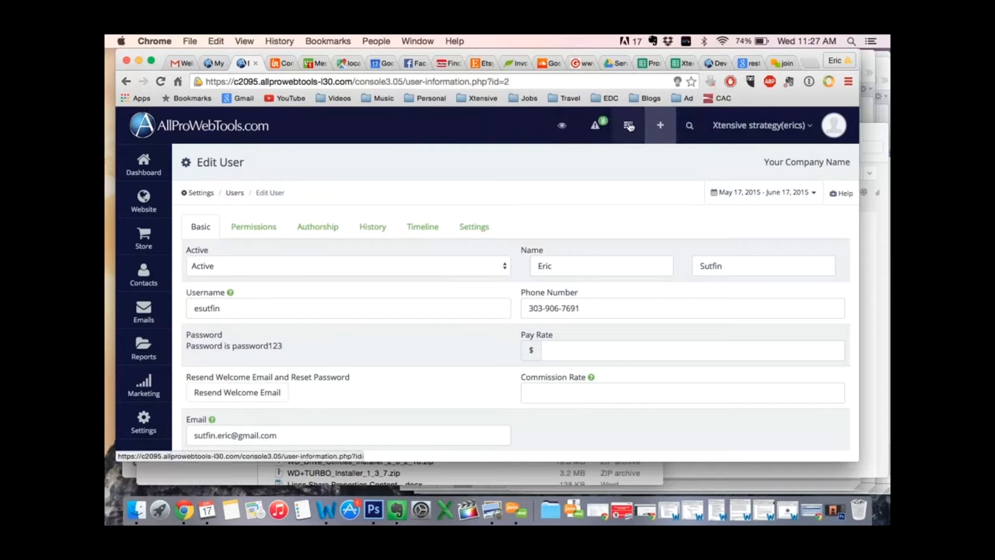
# Step: Open the console's Mobile App settings and locate the API Key and API Auth values
pyautogui.moveTo(147, 419)
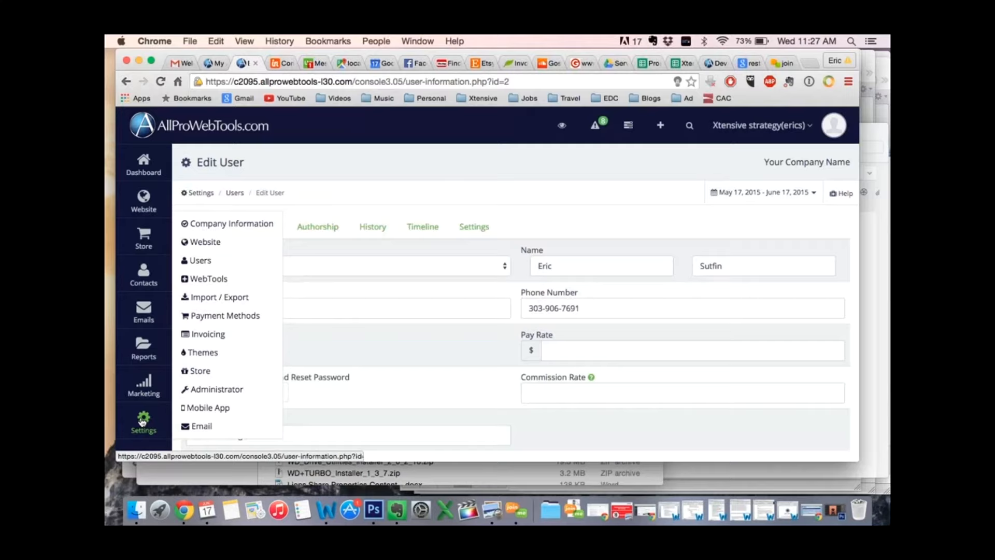
pyautogui.click(218, 409)
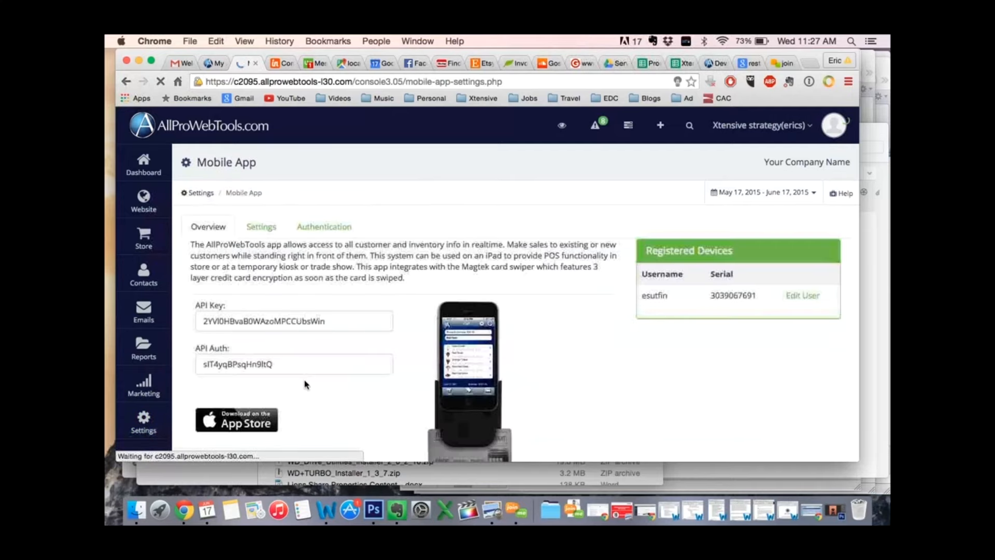
pyautogui.doubleClick(310, 322)
pyautogui.click(348, 366)
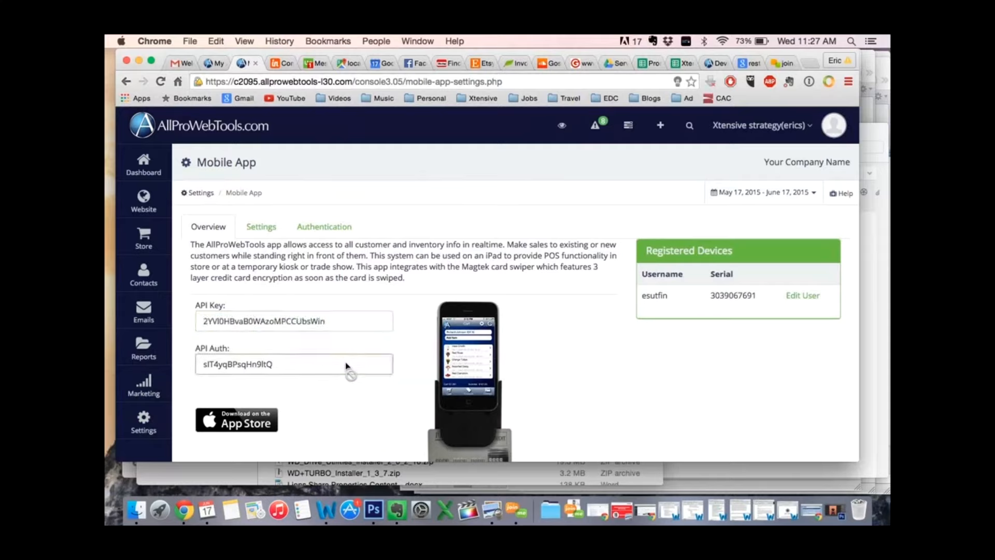
pyautogui.doubleClick(346, 369)
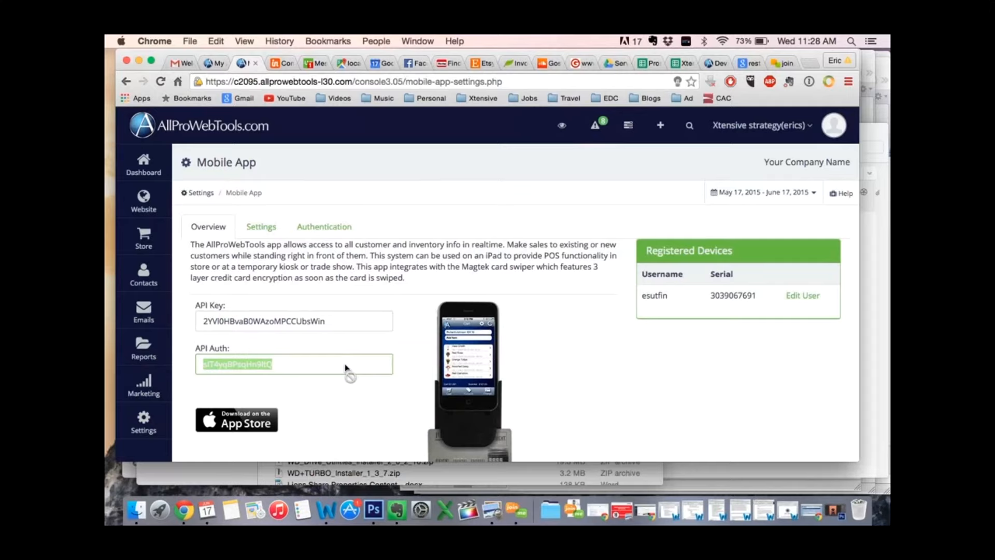
pyautogui.click(347, 368)
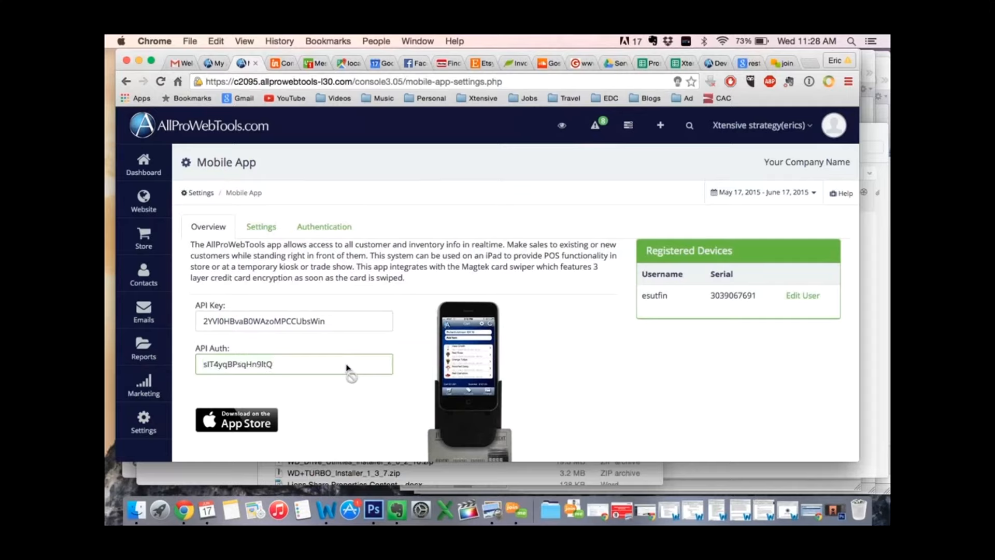